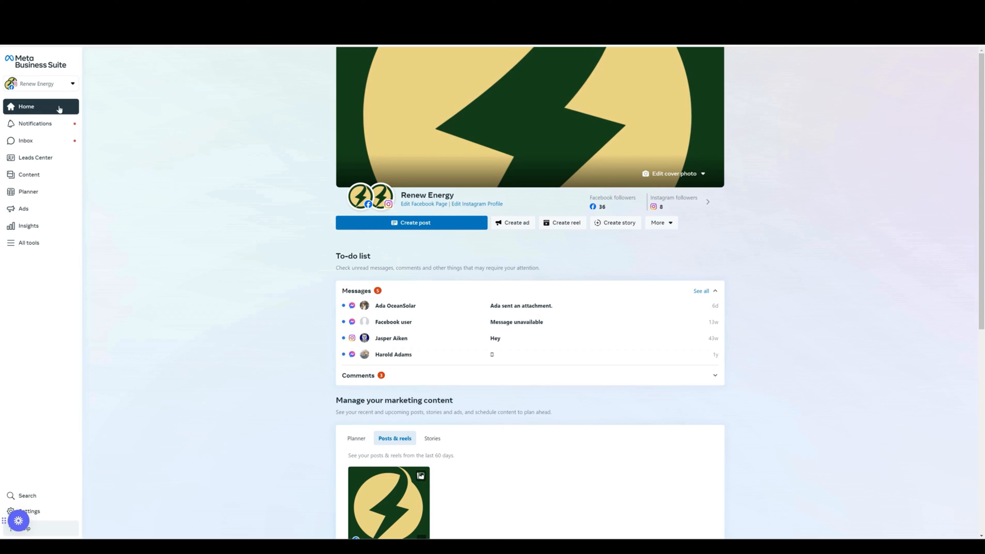
Open Ads Manager and create an Auction campaign with the Leads objective, using the manual leads campaign setup
{"action": "left_click", "coordinate": [27, 244]}
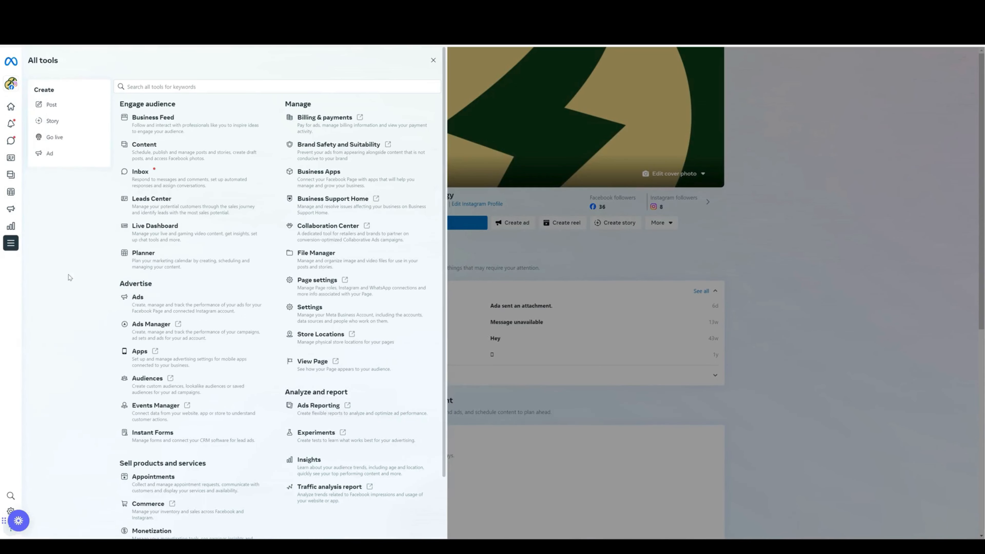
{"action": "left_click", "coordinate": [170, 336]}
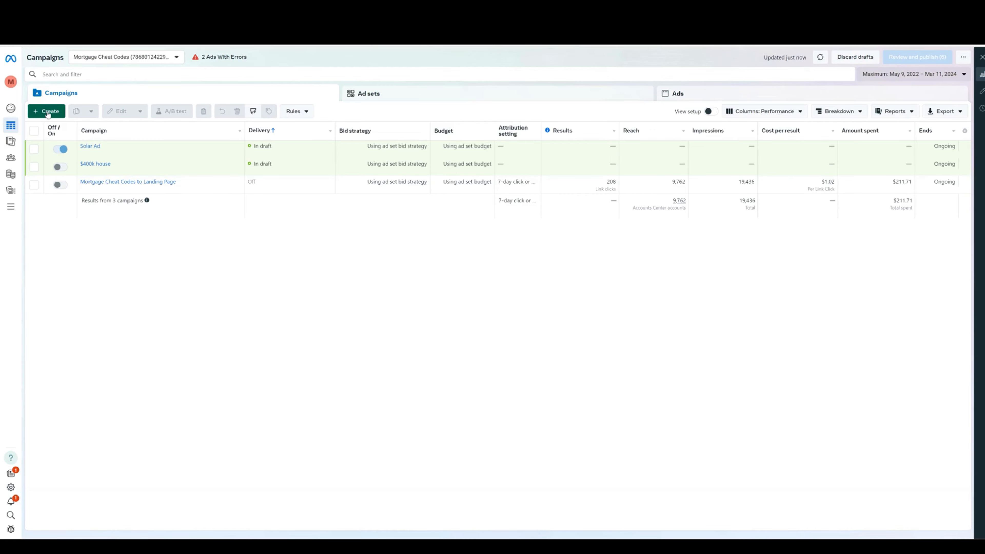
{"action": "left_click", "coordinate": [47, 112]}
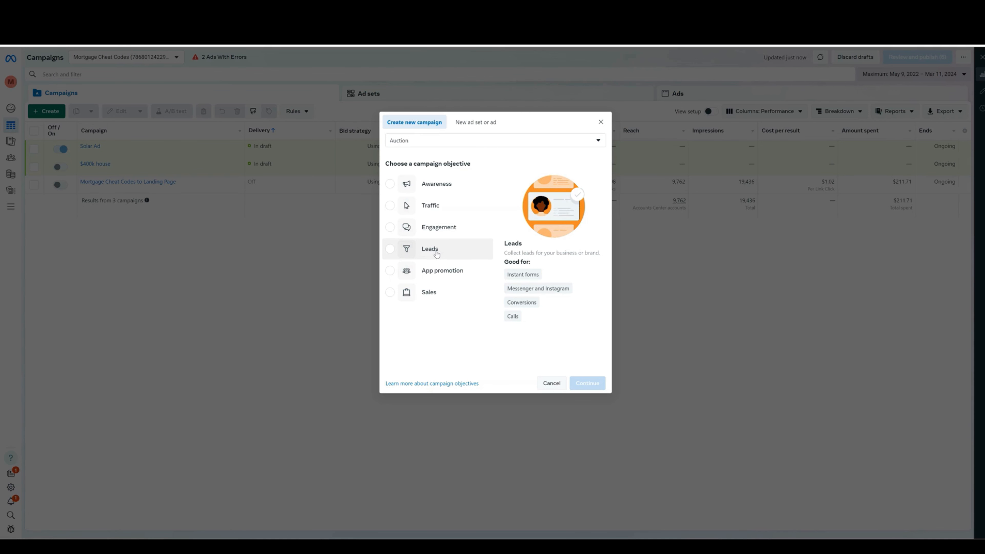
{"action": "left_click", "coordinate": [437, 252]}
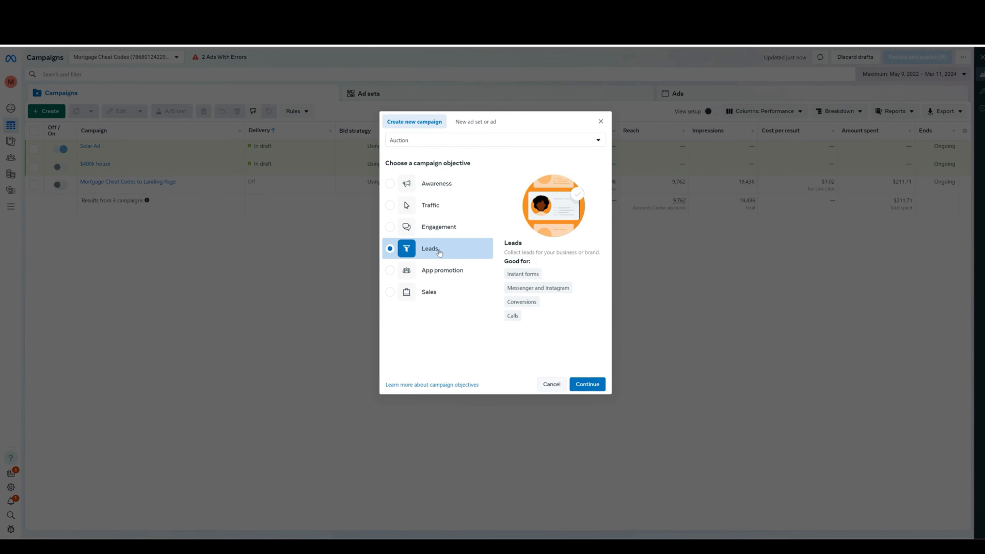
{"action": "left_click", "coordinate": [585, 384]}
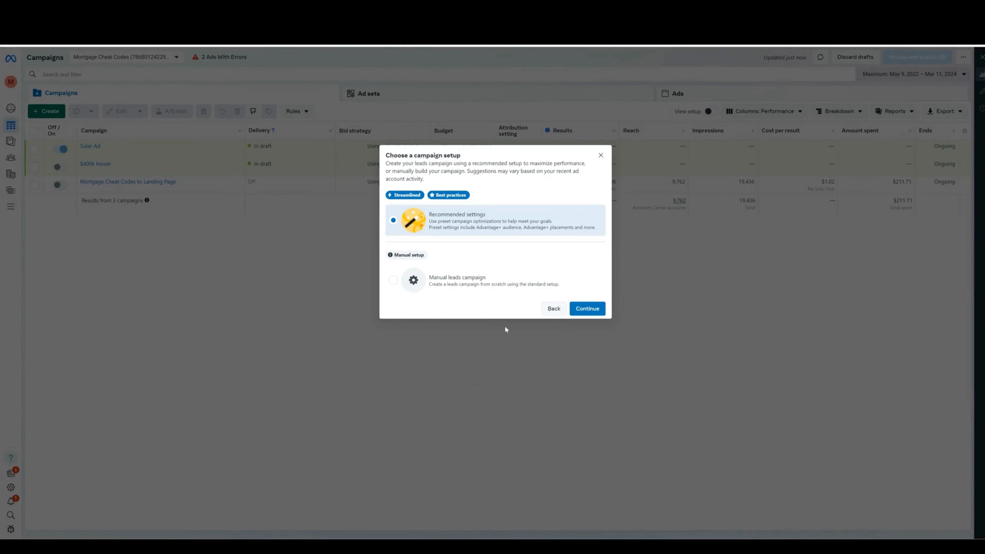
{"action": "left_click", "coordinate": [461, 280]}
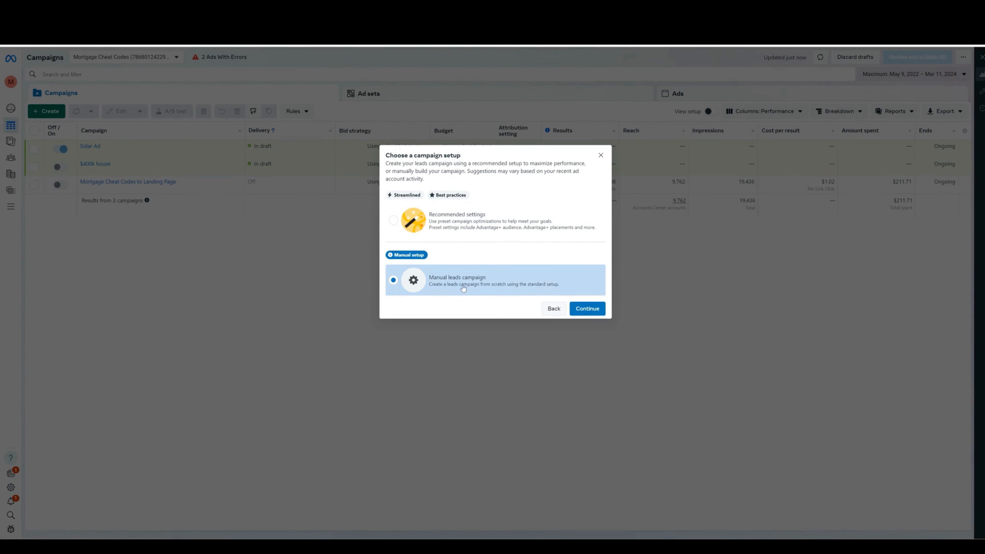
{"action": "left_click", "coordinate": [573, 307]}
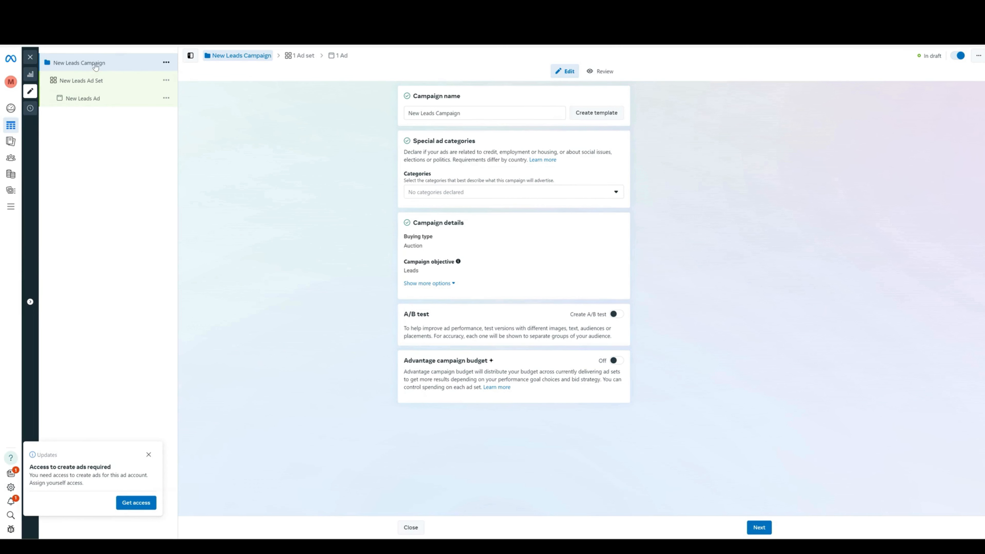
Rename the new leads campaign as "Solar Campaign"
{"action": "triple_click", "coordinate": [467, 113]}
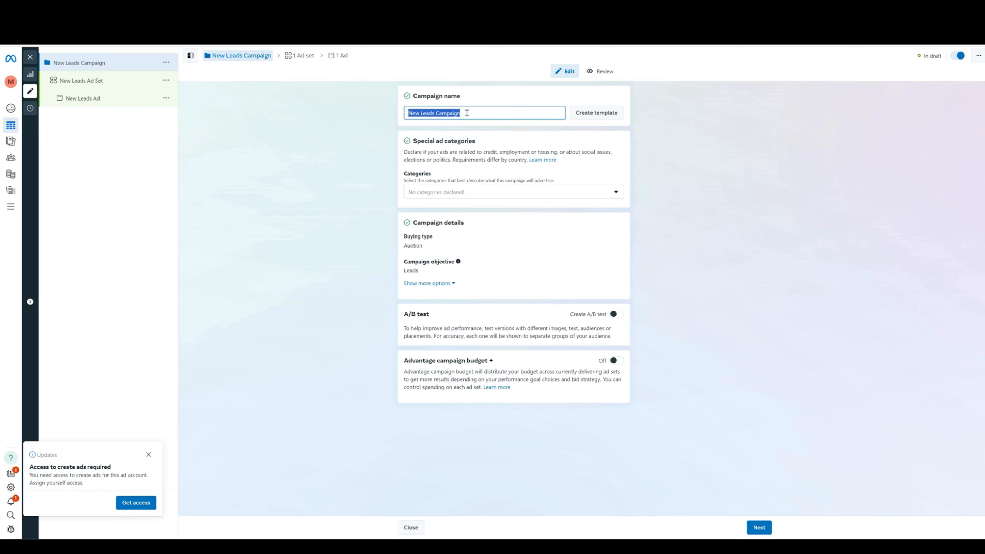
{"action": "type", "text": "Solar"}
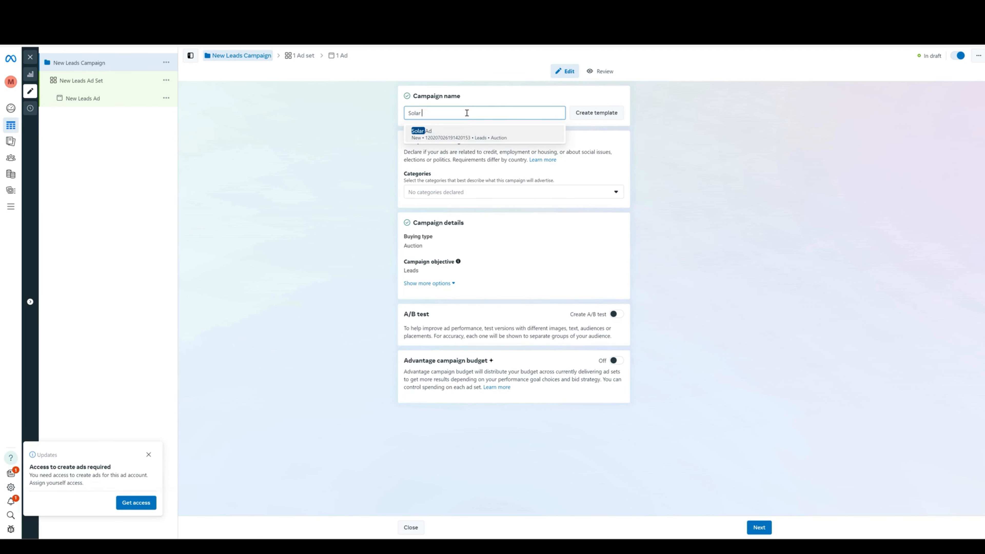
{"action": "type", "text": " Campaign"}
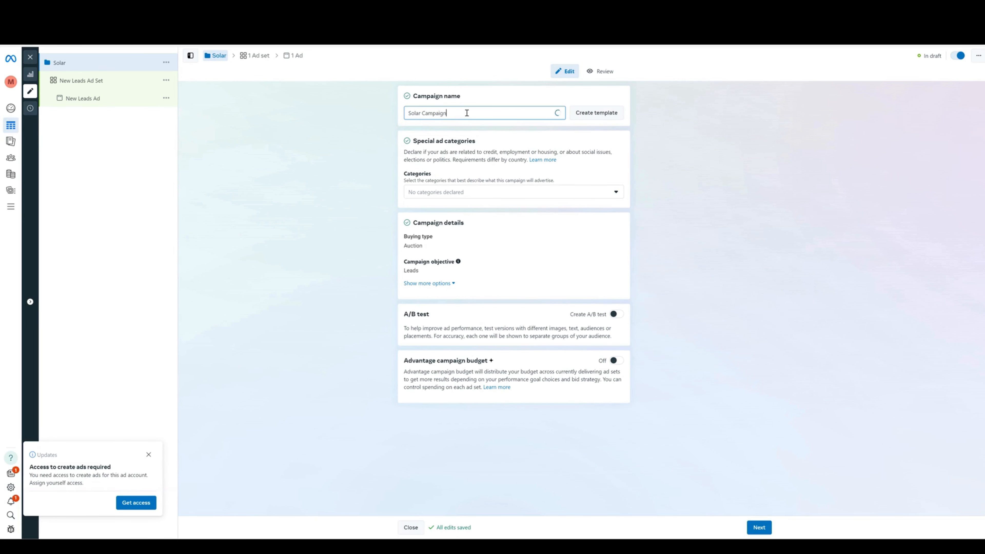
{"action": "left_click", "coordinate": [497, 98]}
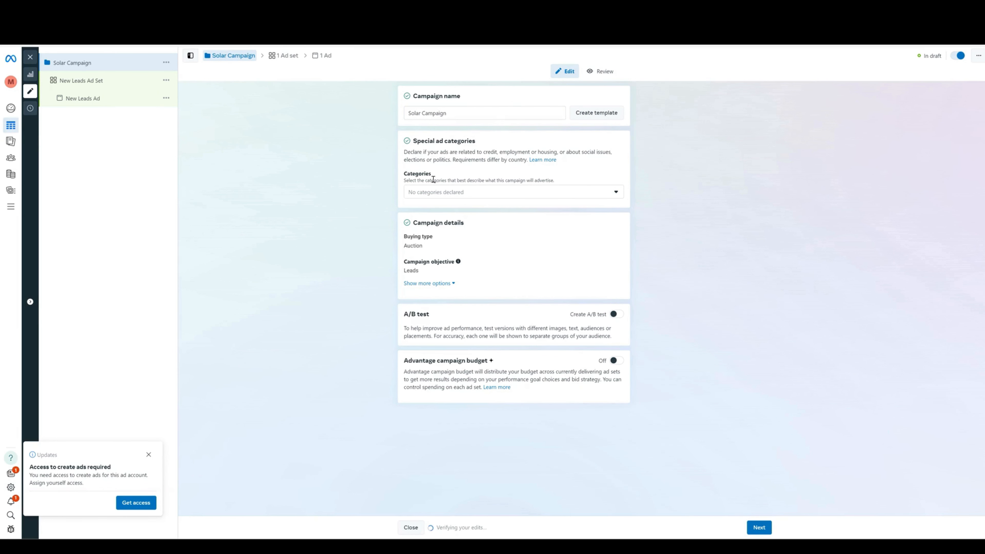
Declare Credit as the campaign's special ad category, dismiss the access notice and continue to the ad set settings
{"action": "left_click", "coordinate": [468, 194]}
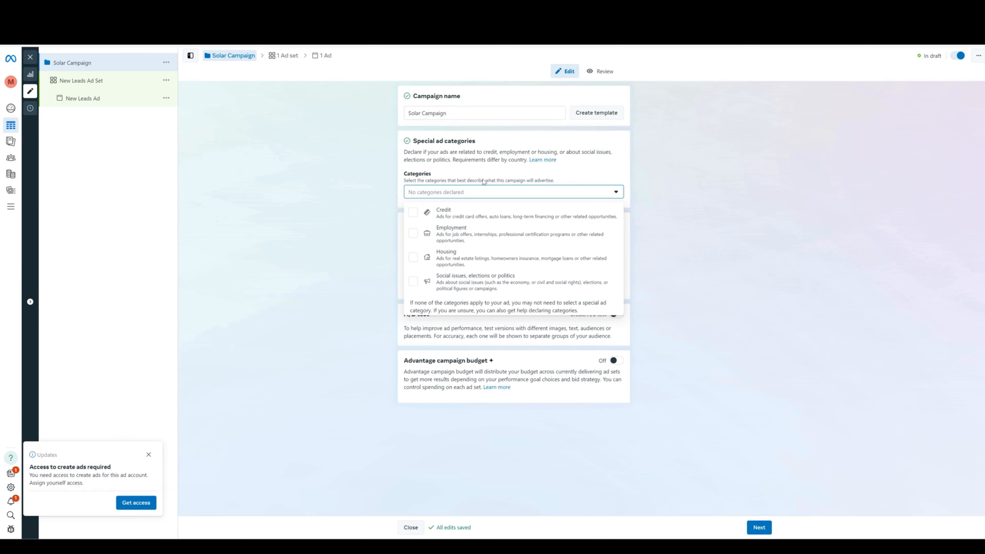
{"action": "left_click", "coordinate": [444, 214]}
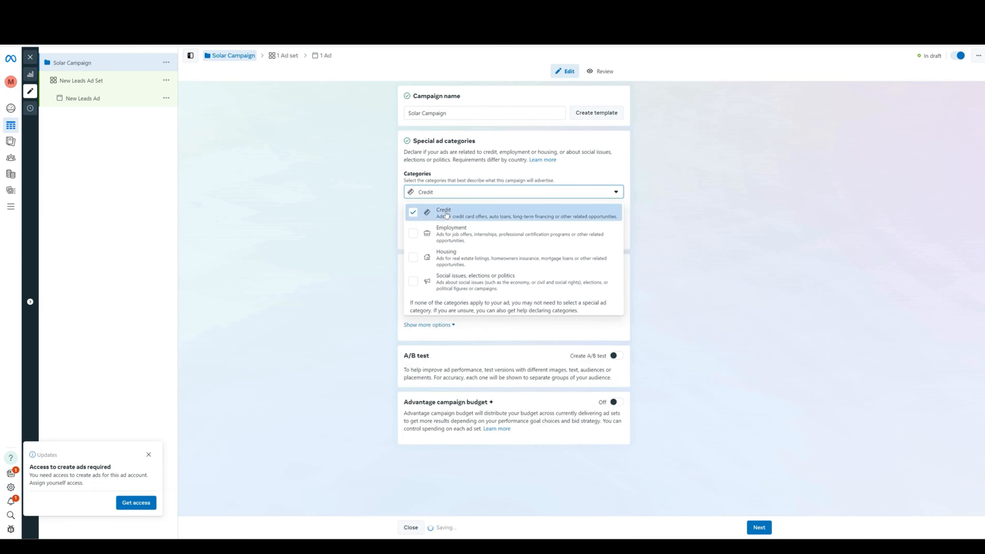
{"action": "left_click", "coordinate": [569, 169]}
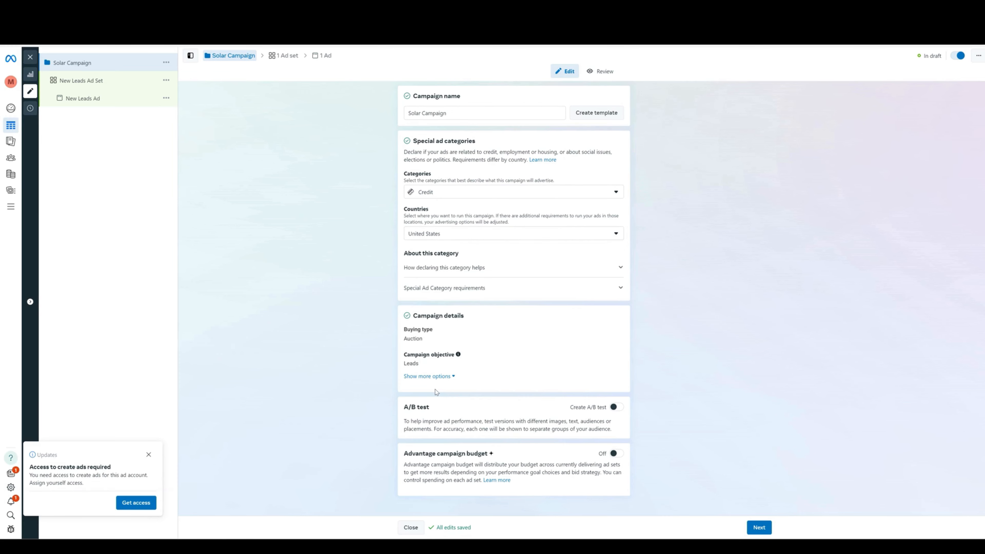
{"action": "left_click", "coordinate": [149, 454]}
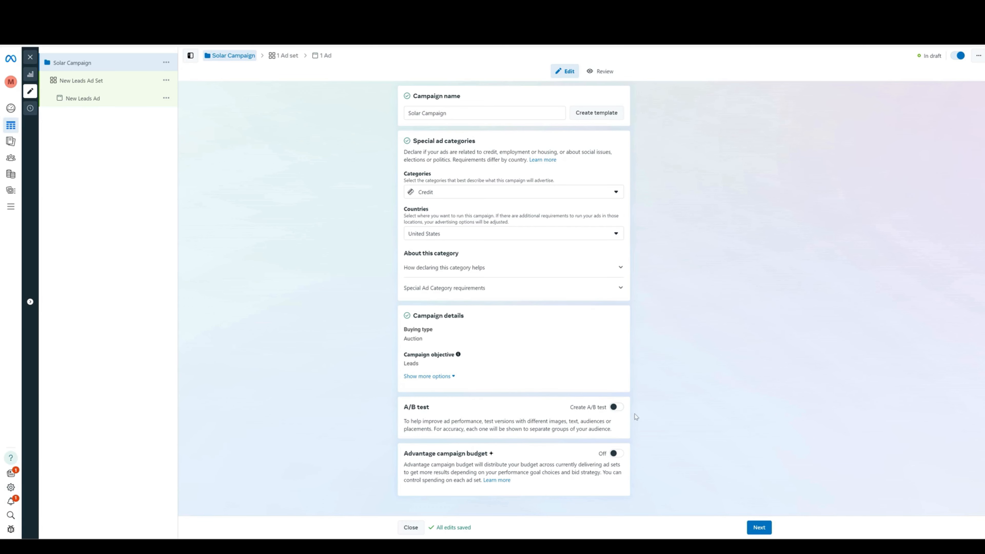
{"action": "left_click", "coordinate": [754, 530]}
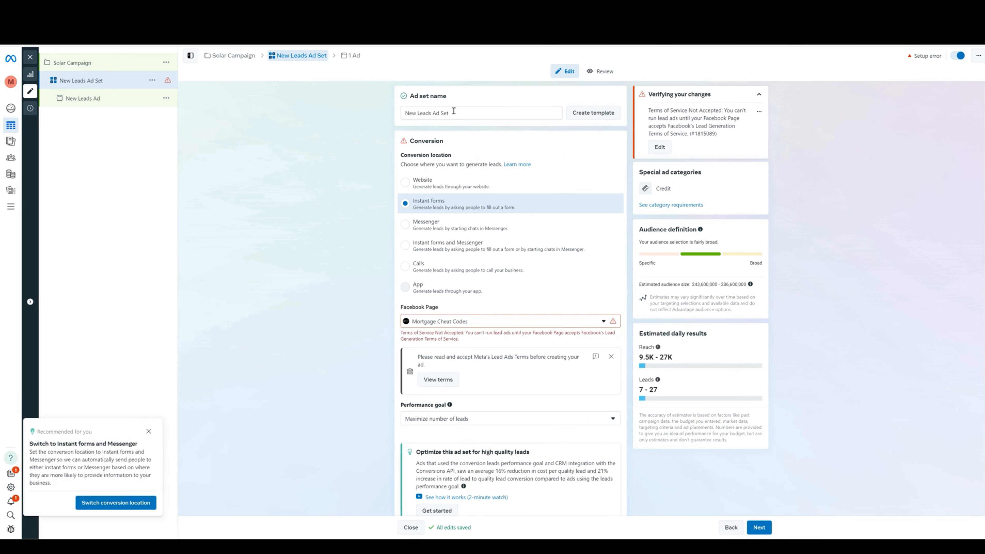
Rename the ad set as "Solar Ad Set"
{"action": "left_click_drag", "start_coordinate": [408, 113], "coordinate": [454, 112]}
{"action": "type", "text": "Solar Ad Se"}
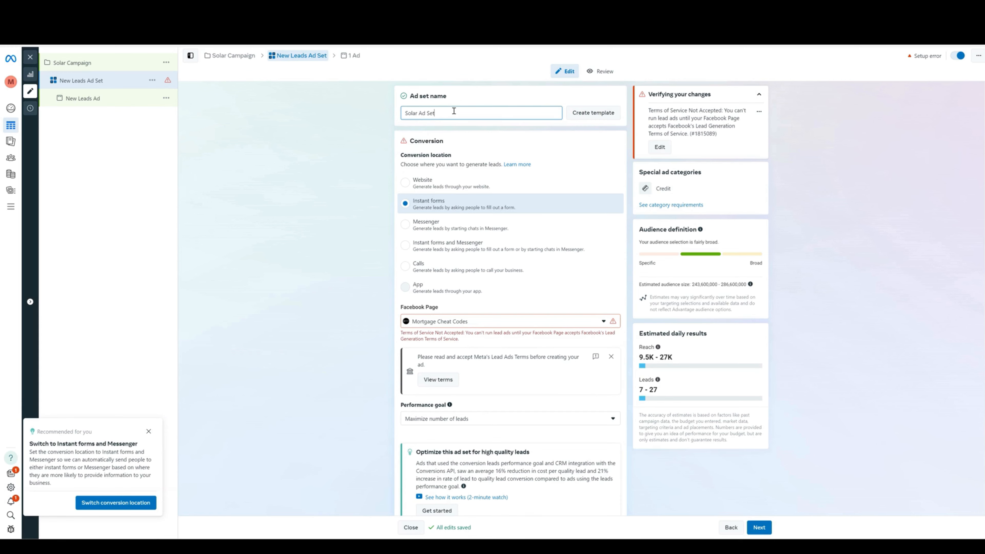
{"action": "left_click", "coordinate": [464, 95]}
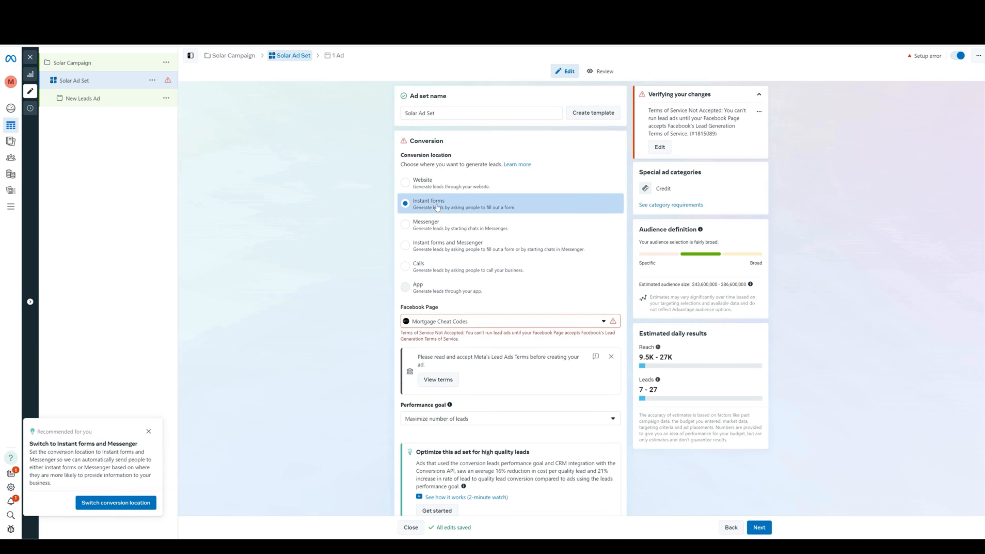
Choose Renew Energy as the ad set's Facebook Page and open the Lead Ads Terms for that Page
{"action": "scroll", "coordinate": [437, 207], "scroll_direction": "down", "scroll_amount": 1}
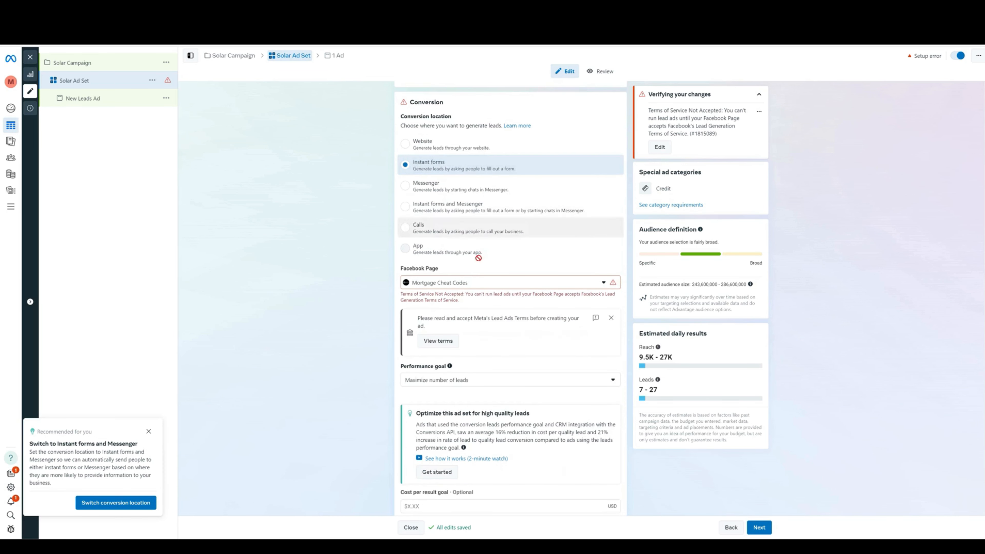
{"action": "left_click", "coordinate": [468, 282]}
{"action": "left_click", "coordinate": [446, 367]}
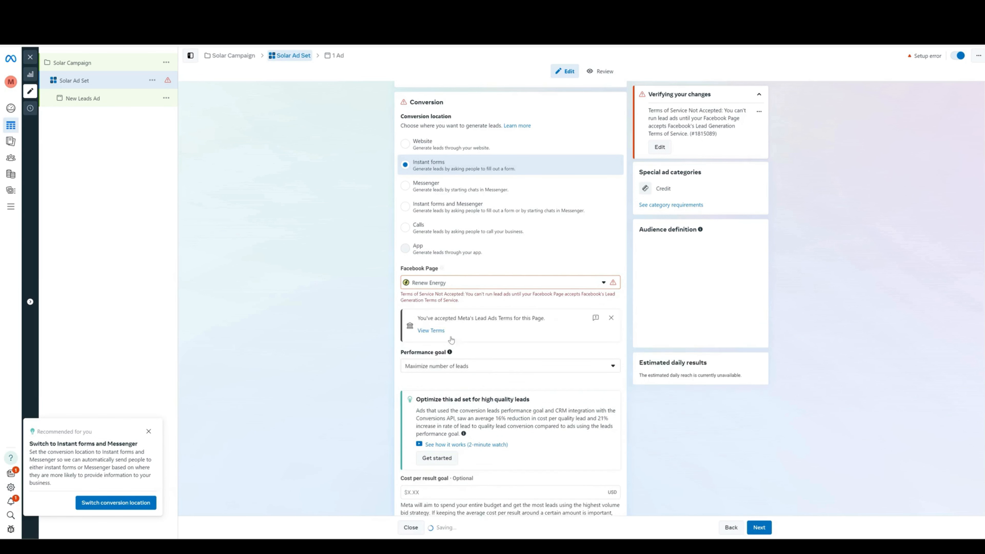
{"action": "scroll", "coordinate": [518, 249], "scroll_direction": "down", "scroll_amount": 4}
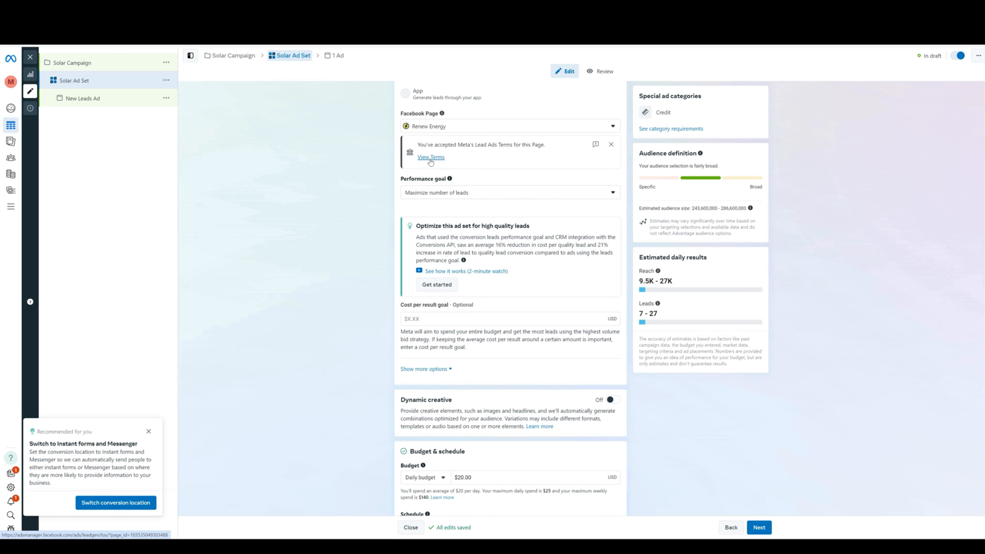
{"action": "left_click", "coordinate": [430, 158]}
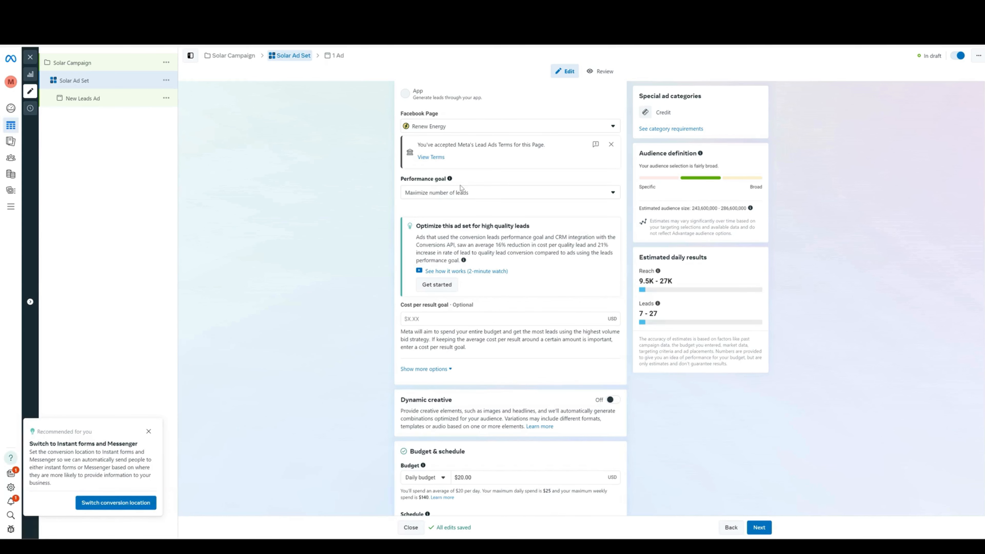
Try daily budgets of $5 and $100 for the ad set, and set the daily budget back to $20
{"action": "scroll", "coordinate": [470, 203], "scroll_direction": "down", "scroll_amount": 4}
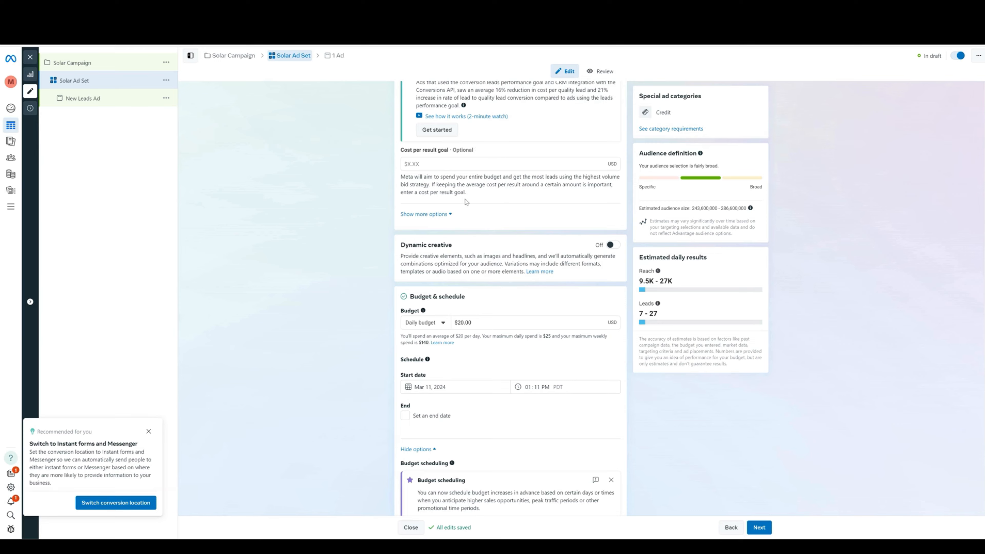
{"action": "scroll", "coordinate": [470, 198], "scroll_direction": "down", "scroll_amount": 2}
{"action": "scroll", "coordinate": [471, 199], "scroll_direction": "down", "scroll_amount": 2}
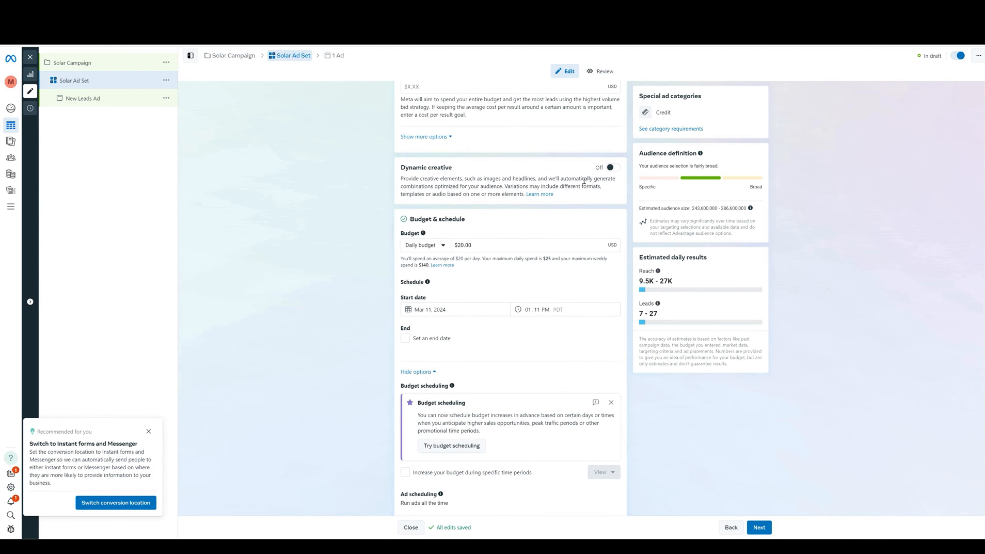
{"action": "scroll", "coordinate": [584, 181], "scroll_direction": "down", "scroll_amount": 3}
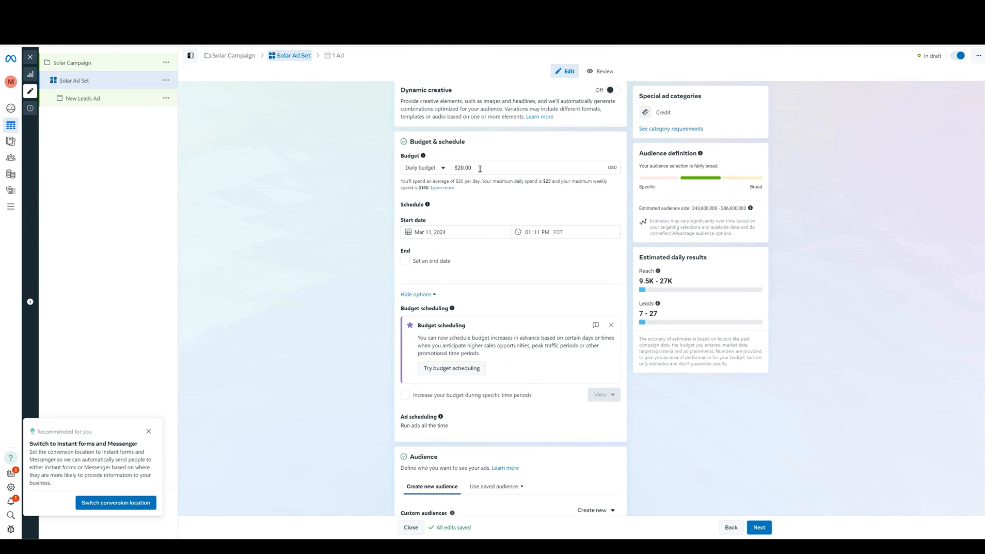
{"action": "triple_click", "coordinate": [480, 169]}
{"action": "type", "text": "5"}
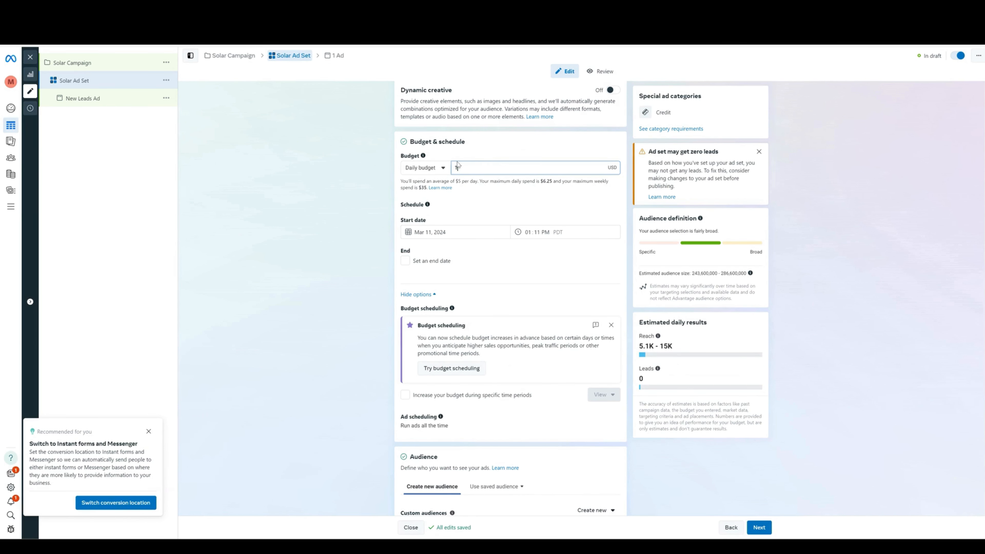
{"action": "key", "text": "BackSpace"}
{"action": "type", "text": "100"}
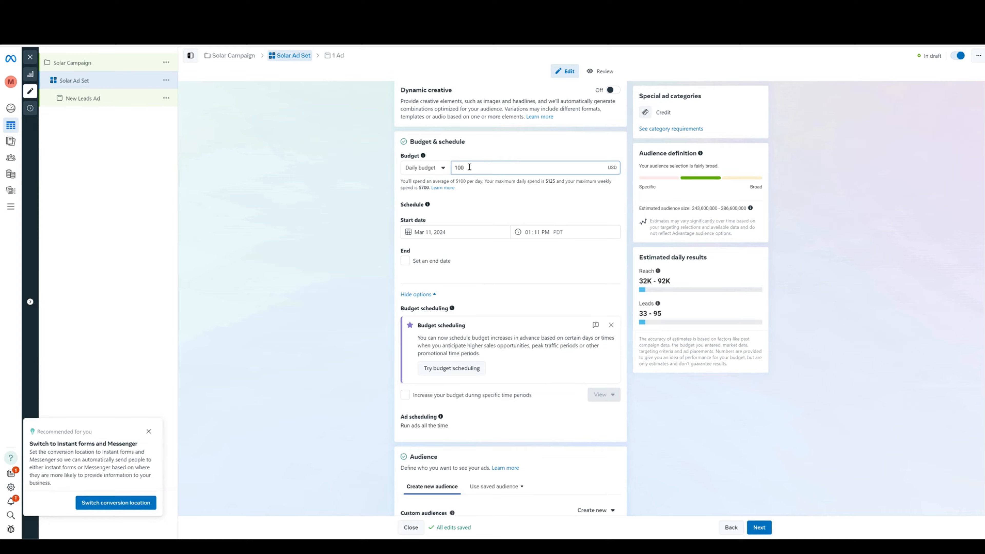
{"action": "double_click", "coordinate": [469, 166]}
{"action": "type", "text": "20"}
{"action": "left_click", "coordinate": [476, 152]}
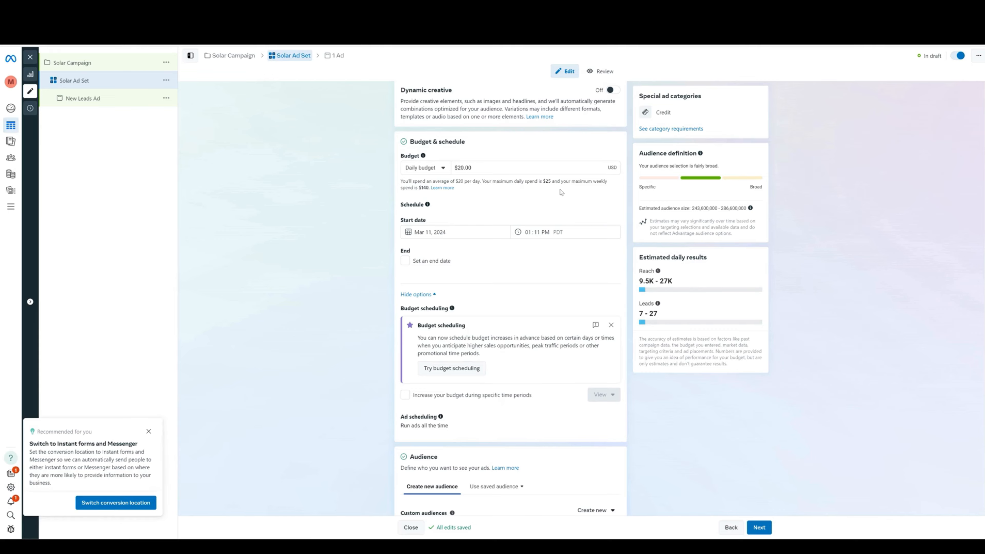
Test a $5 daily budget to check its estimated daily results, and restore the budget to $20
{"action": "double_click", "coordinate": [499, 168]}
{"action": "type", "text": "5"}
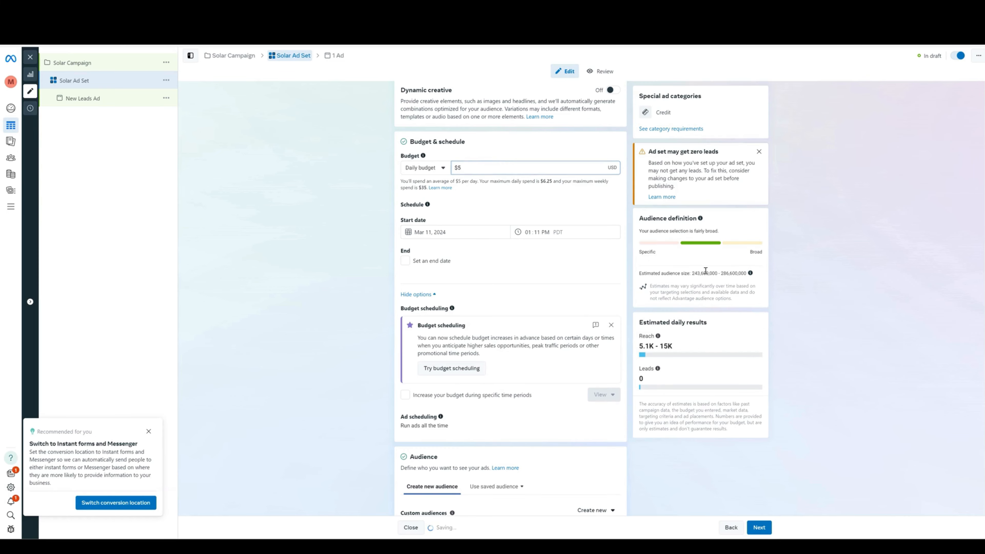
{"action": "left_click", "coordinate": [638, 352]}
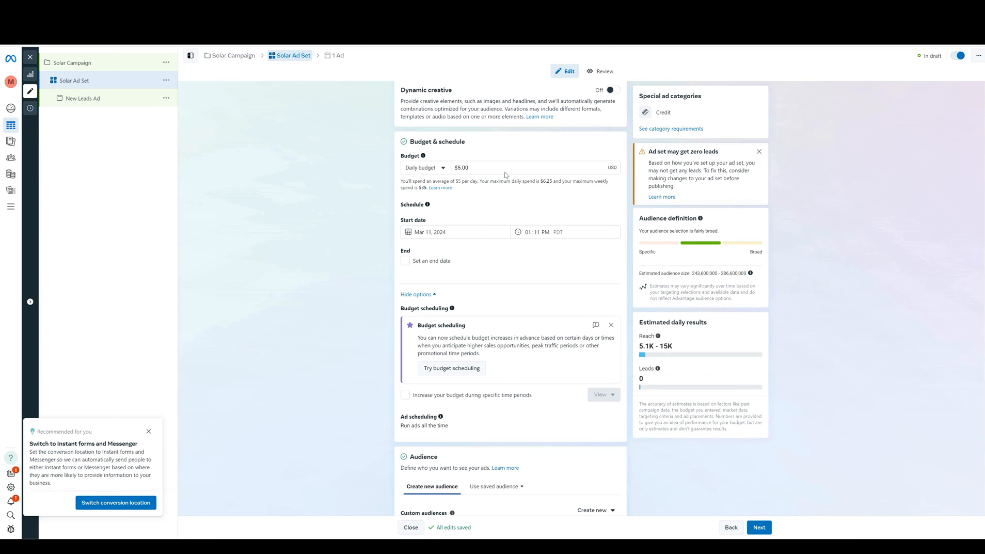
{"action": "left_click", "coordinate": [496, 166]}
{"action": "type", "text": "20"}
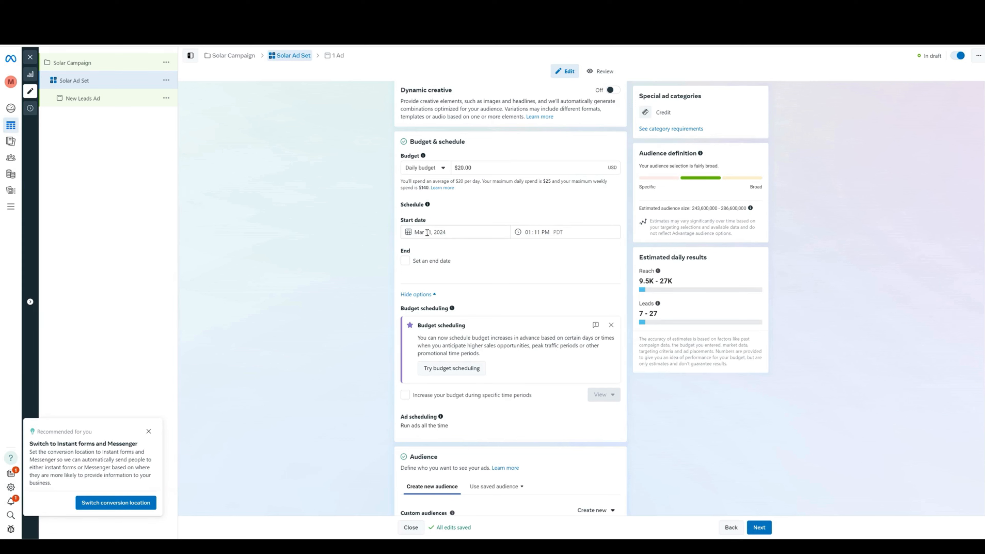
Switch the schedule's end date option on and off again, and dismiss the budget scheduling suggestion
{"action": "left_click", "coordinate": [408, 260]}
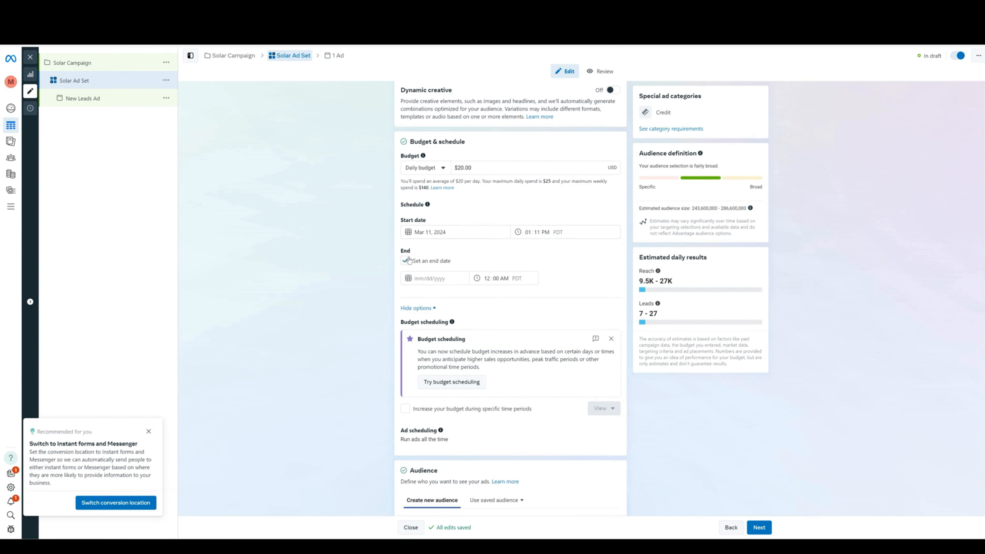
{"action": "left_click", "coordinate": [405, 261]}
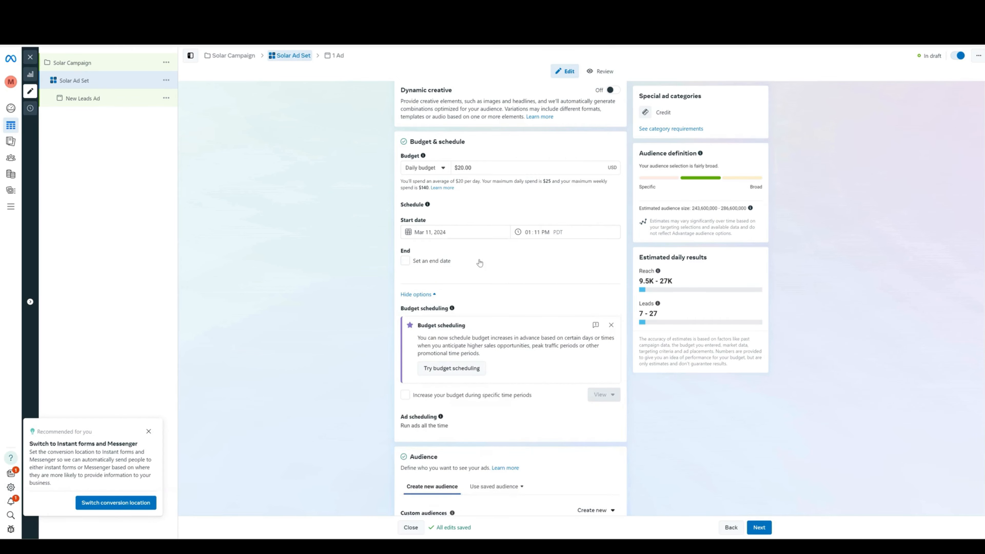
{"action": "scroll", "coordinate": [480, 263], "scroll_direction": "down", "scroll_amount": 4}
{"action": "left_click", "coordinate": [611, 170]}
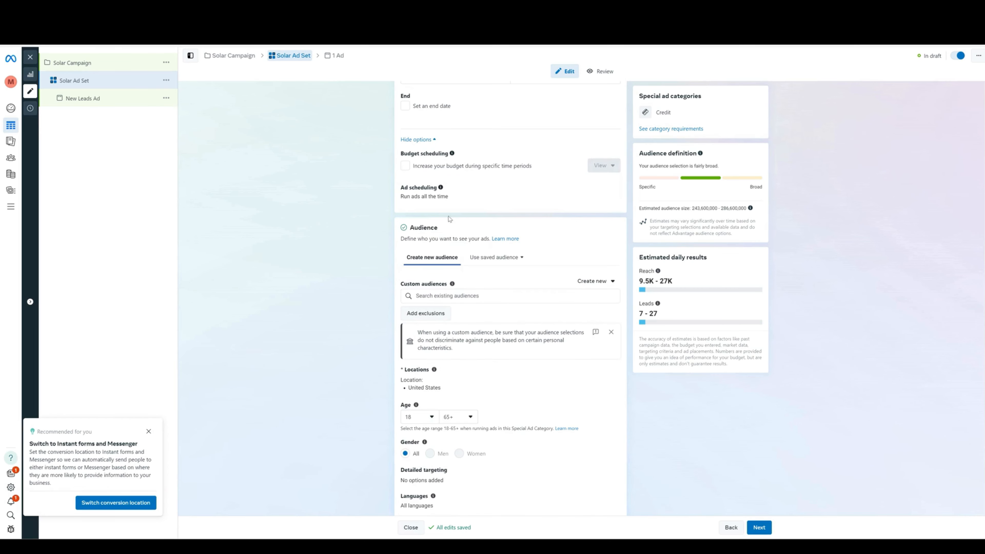
{"action": "scroll", "coordinate": [441, 162], "scroll_direction": "down", "scroll_amount": 2}
{"action": "scroll", "coordinate": [423, 153], "scroll_direction": "down", "scroll_amount": 1}
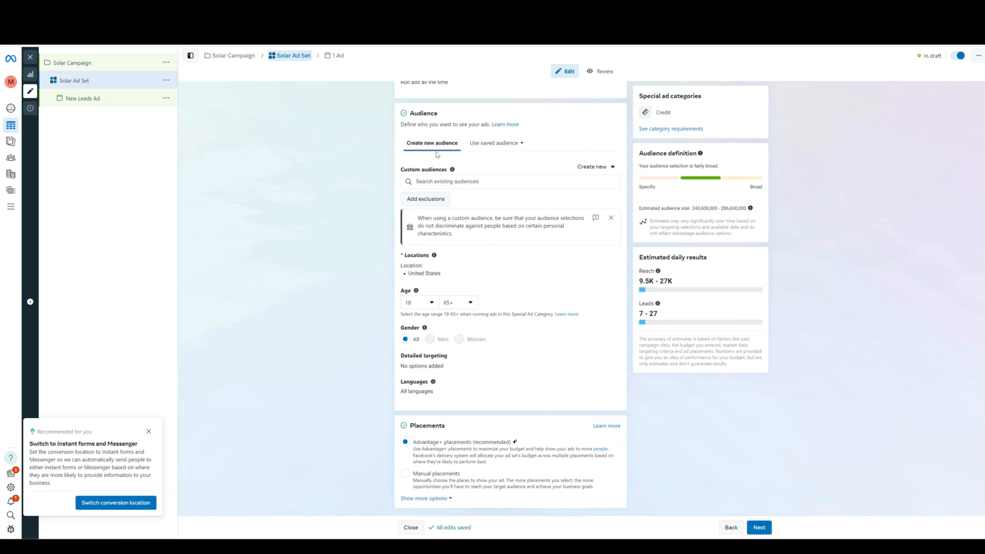
Dismiss the custom audience notice and remove United States from the audience's locations
{"action": "mouse_move", "coordinate": [453, 169]}
{"action": "left_click", "coordinate": [612, 217]}
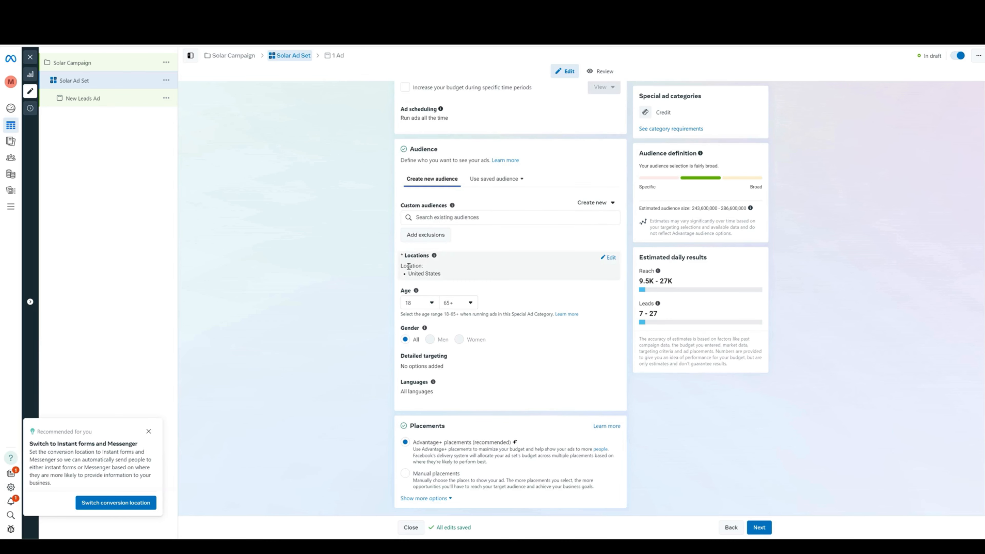
{"action": "mouse_move", "coordinate": [434, 256]}
{"action": "left_click", "coordinate": [611, 258]}
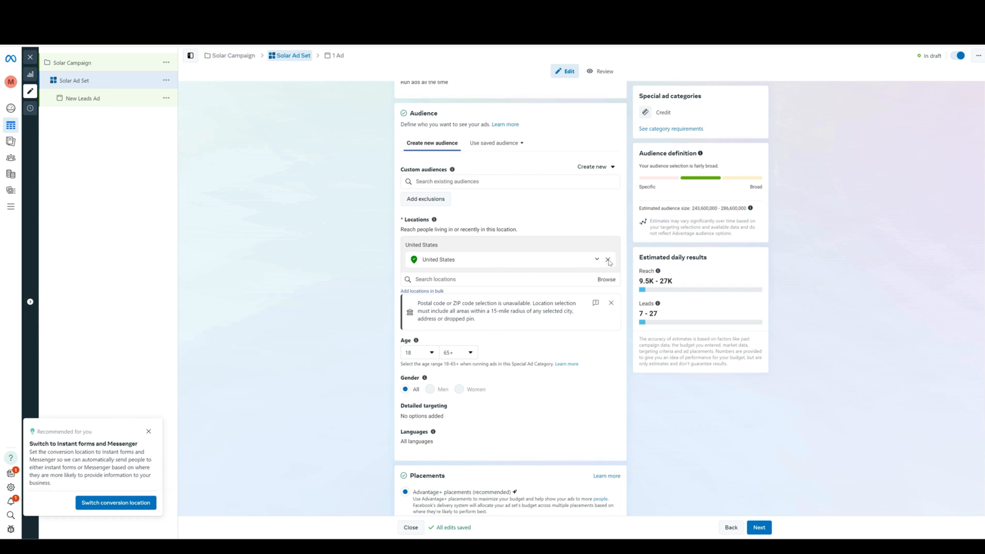
{"action": "left_click", "coordinate": [608, 259]}
Add the Charlotte DMA as an audience location and check its map area and estimated audience size
{"action": "left_click", "coordinate": [471, 265]}
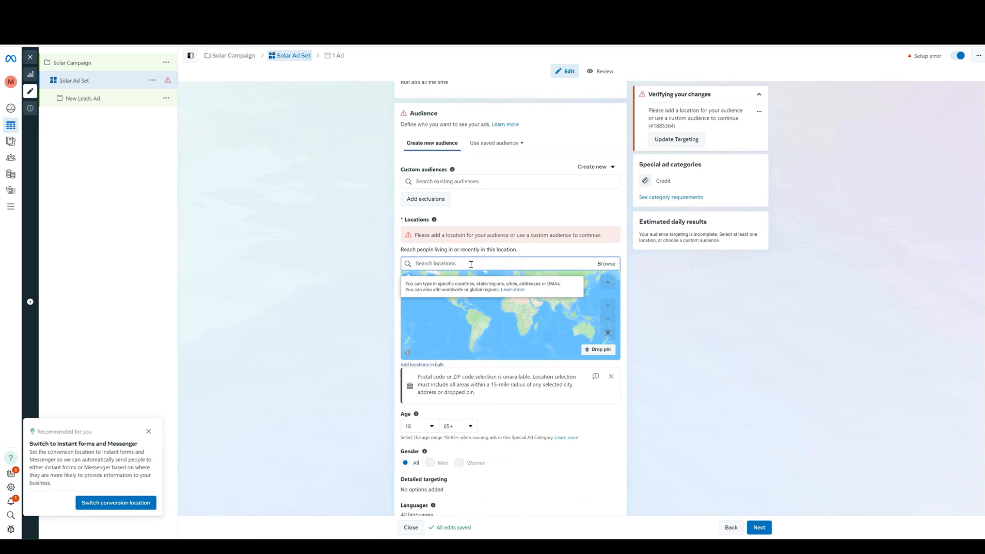
{"action": "type", "text": "Charlotte"}
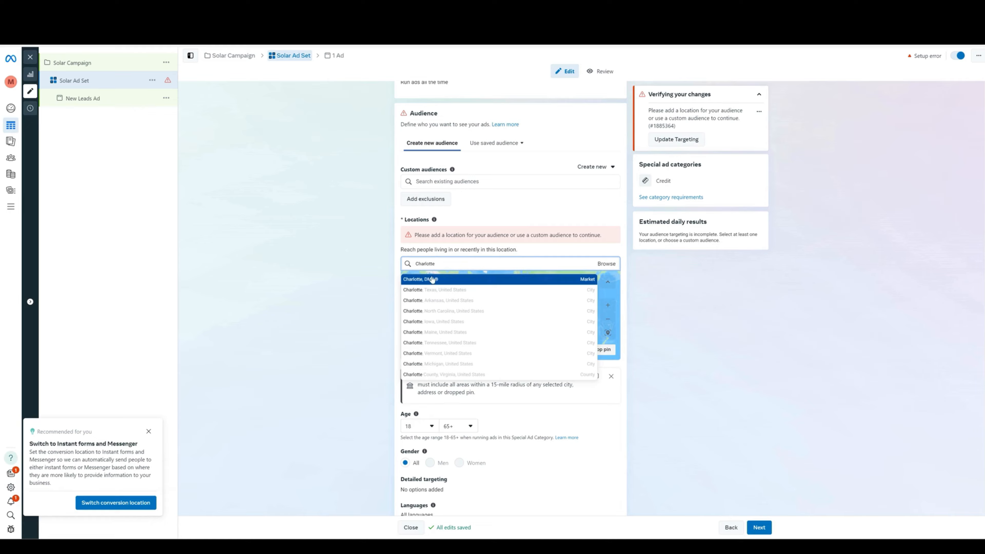
{"action": "left_click", "coordinate": [425, 280]}
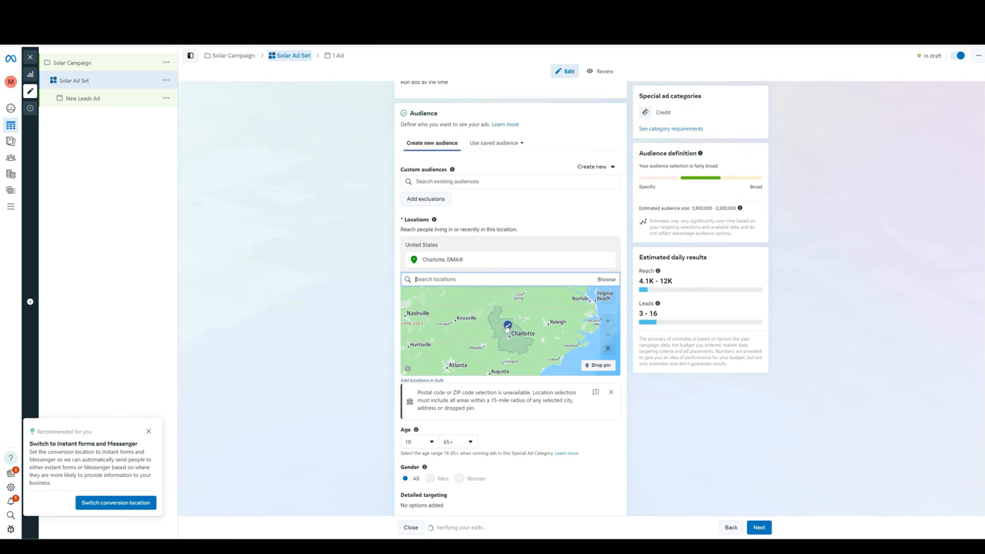
{"action": "scroll", "coordinate": [506, 326], "scroll_direction": "up", "scroll_amount": 3}
{"action": "scroll", "coordinate": [522, 318], "scroll_direction": "down", "scroll_amount": 3}
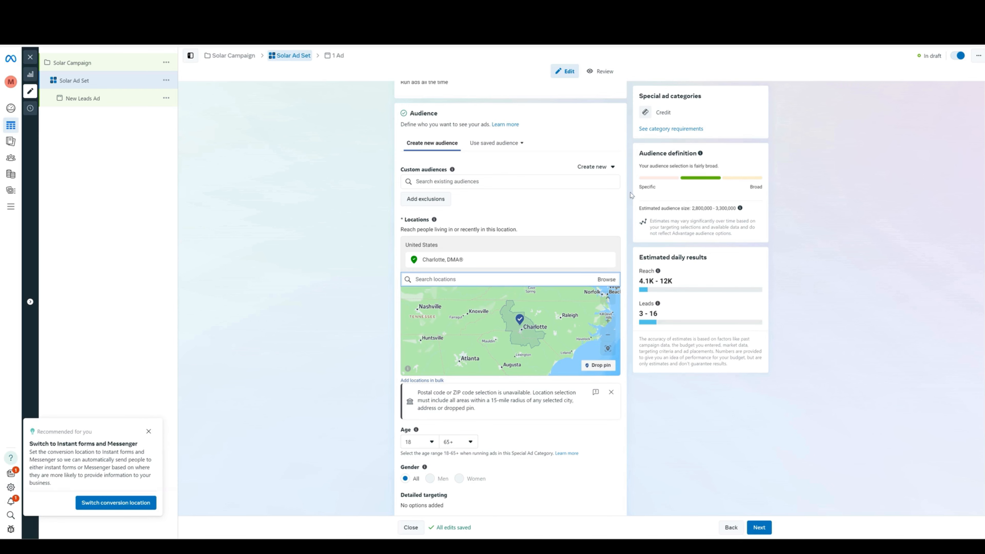
{"action": "left_click_drag", "start_coordinate": [693, 210], "coordinate": [733, 210]}
{"action": "left_click", "coordinate": [733, 200]}
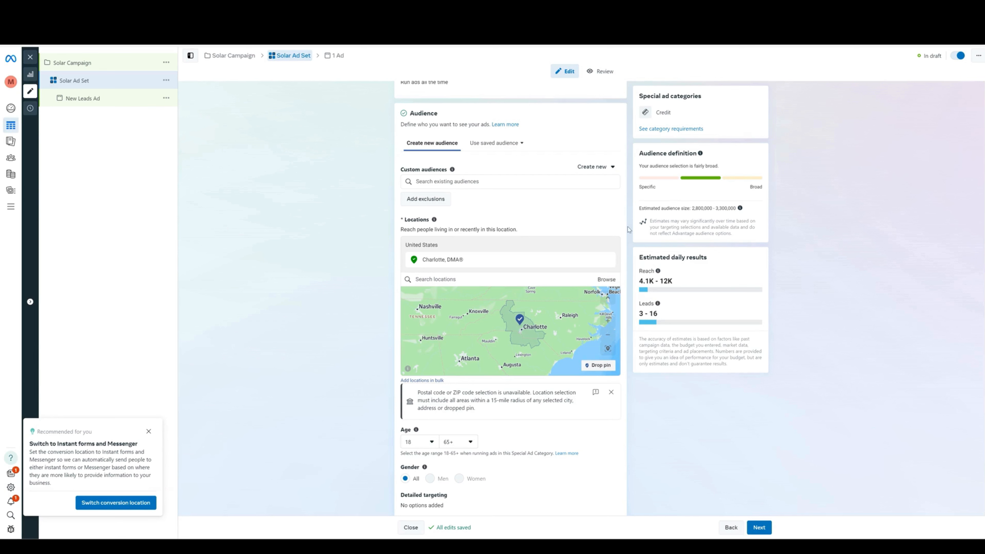
Add Raleigh-Durham, NC as an audience location with a 28-mile radius
{"action": "scroll", "coordinate": [630, 222], "scroll_direction": "down", "scroll_amount": 1}
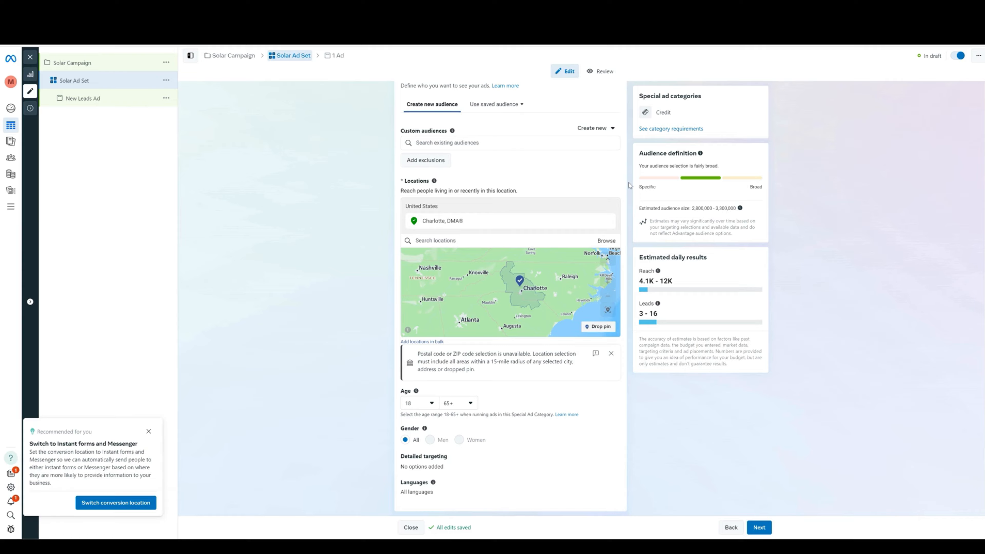
{"action": "scroll", "coordinate": [626, 189], "scroll_direction": "down", "scroll_amount": 1}
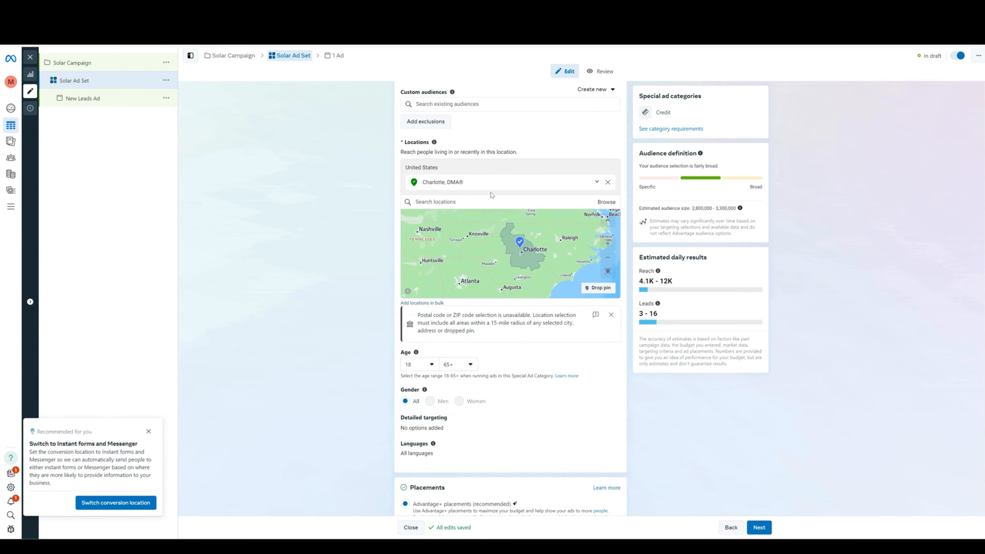
{"action": "left_click", "coordinate": [518, 202]}
{"action": "type", "text": "ra"}
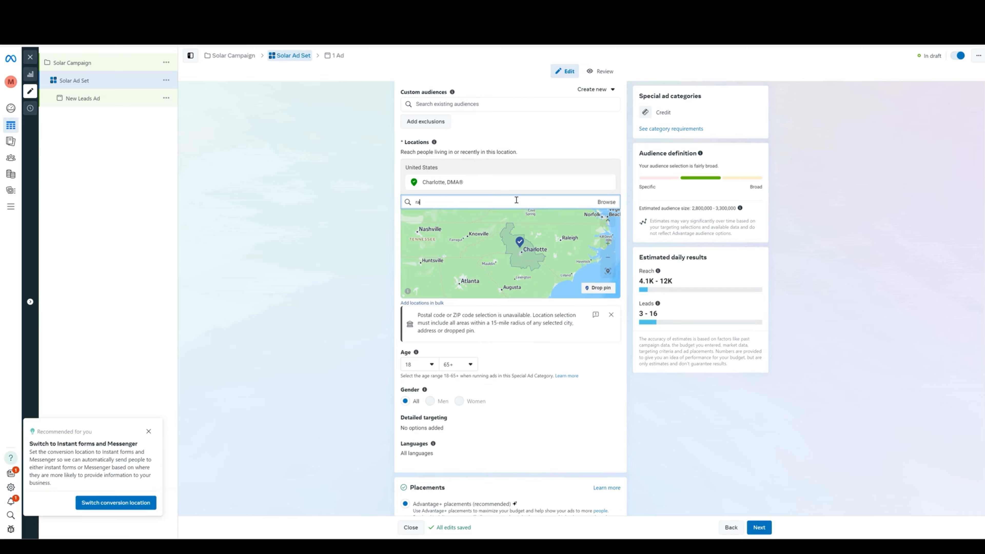
{"action": "type", "text": "leigh r"}
{"action": "left_click", "coordinate": [442, 218]}
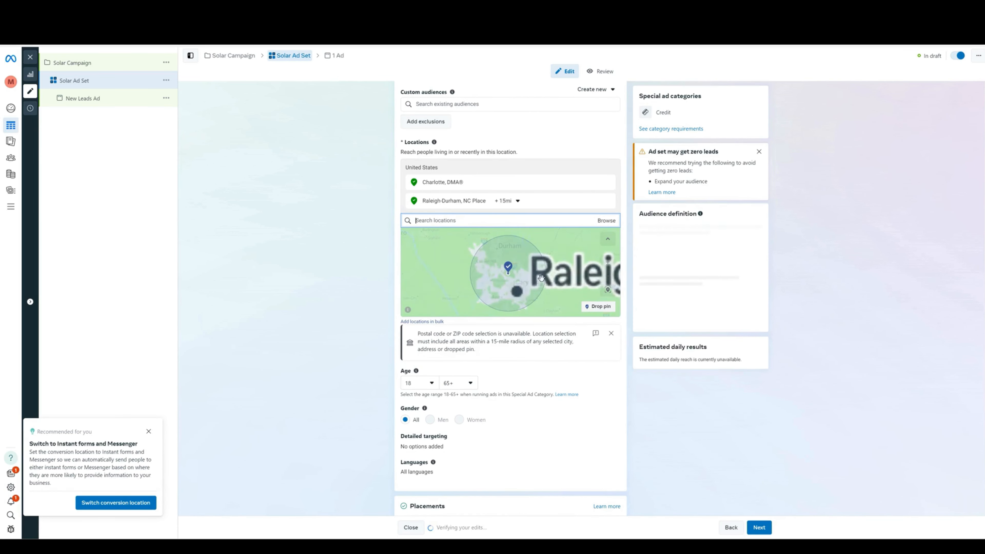
{"action": "left_click", "coordinate": [518, 201]}
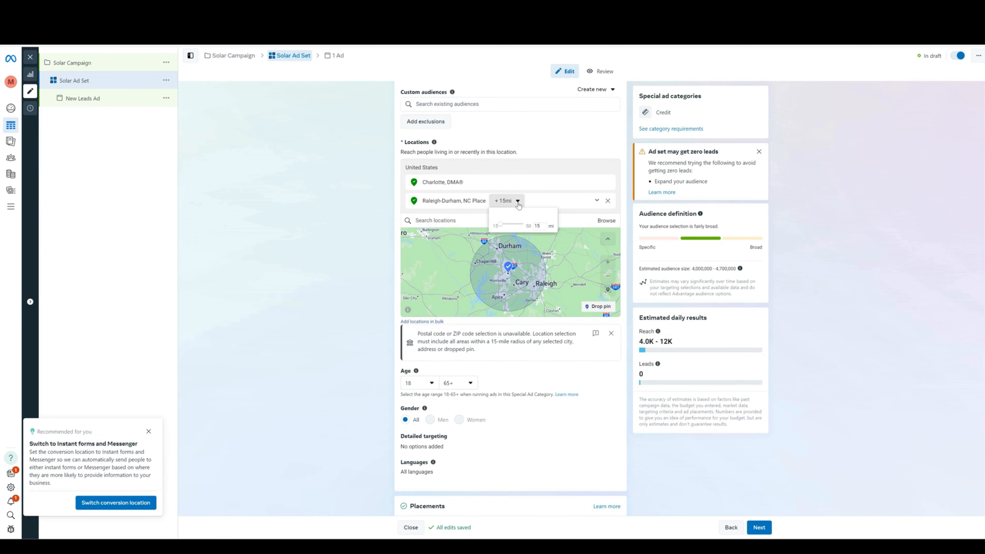
{"action": "left_click_drag", "start_coordinate": [501, 223], "coordinate": [509, 224]}
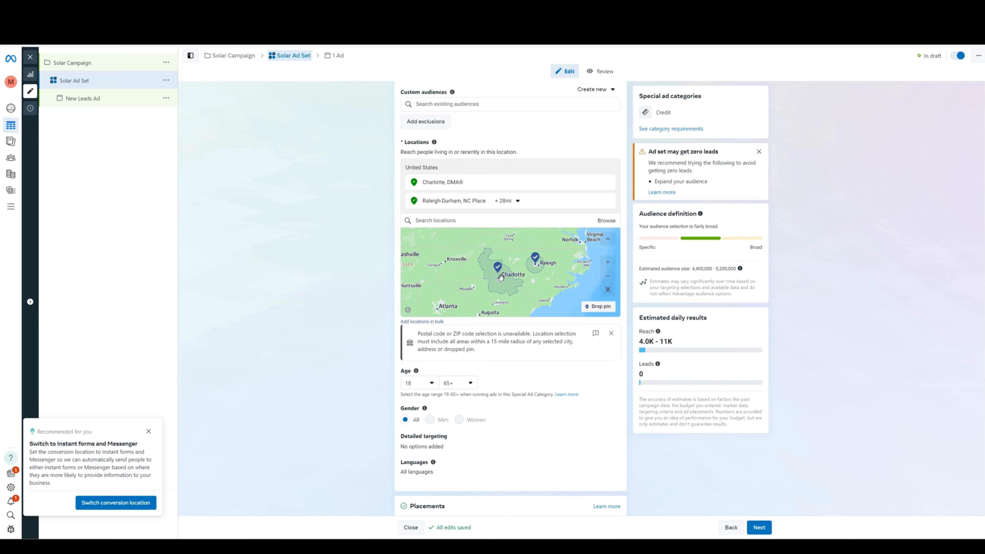
Replace the Charlotte DMA location with the place Charlotte N.C
{"action": "left_click", "coordinate": [608, 184]}
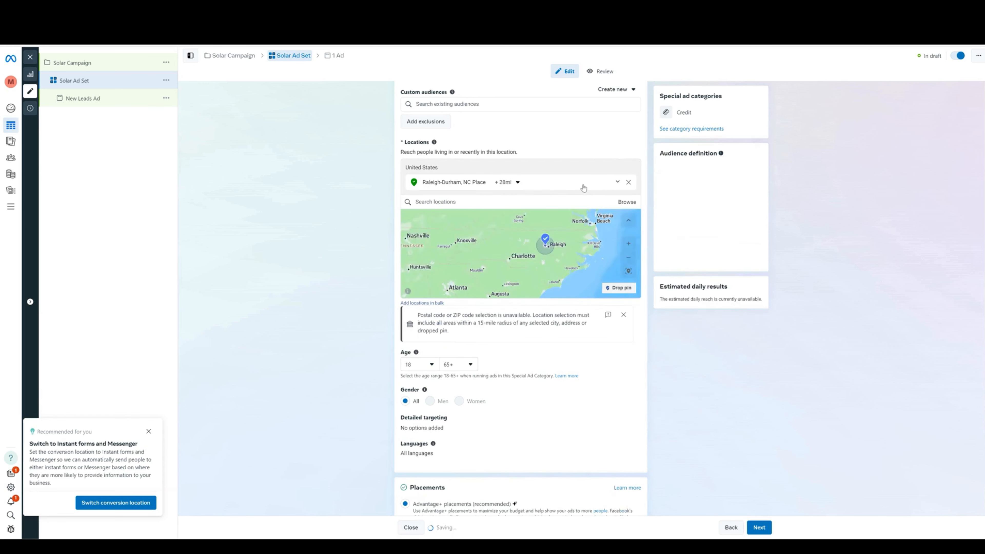
{"action": "left_click", "coordinate": [467, 203]}
{"action": "type", "text": "dhar"}
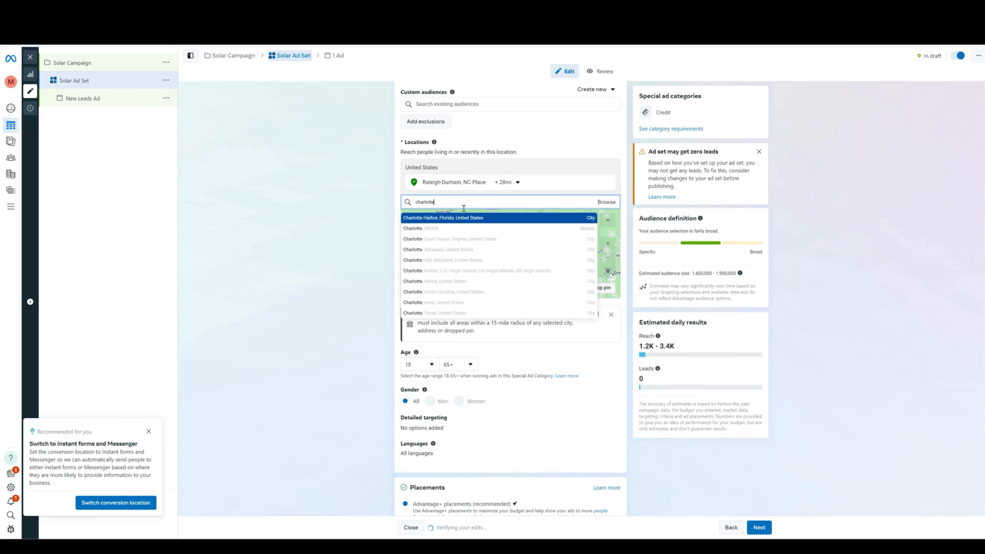
{"action": "type", "text": "lotte"}
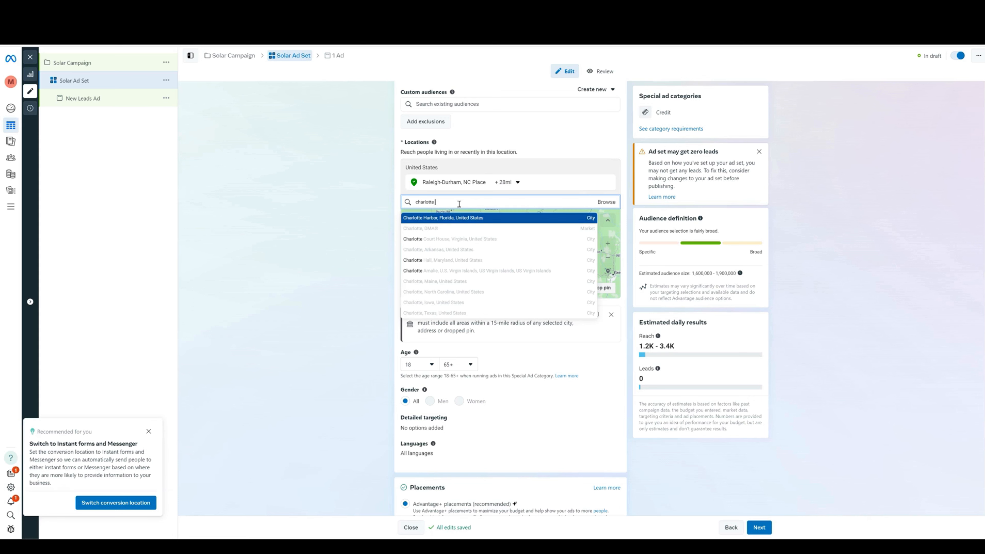
{"action": "type", "text": " nc"}
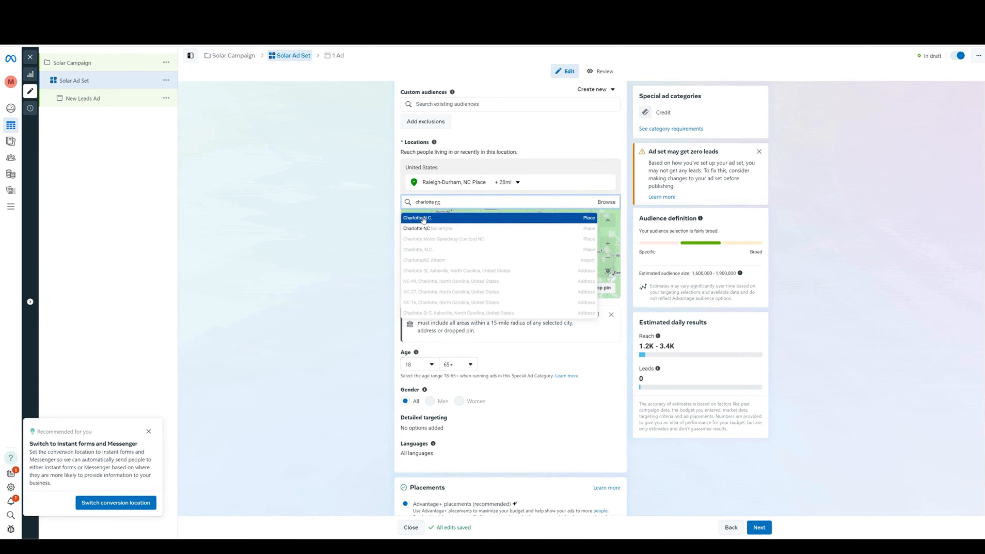
{"action": "left_click", "coordinate": [422, 218]}
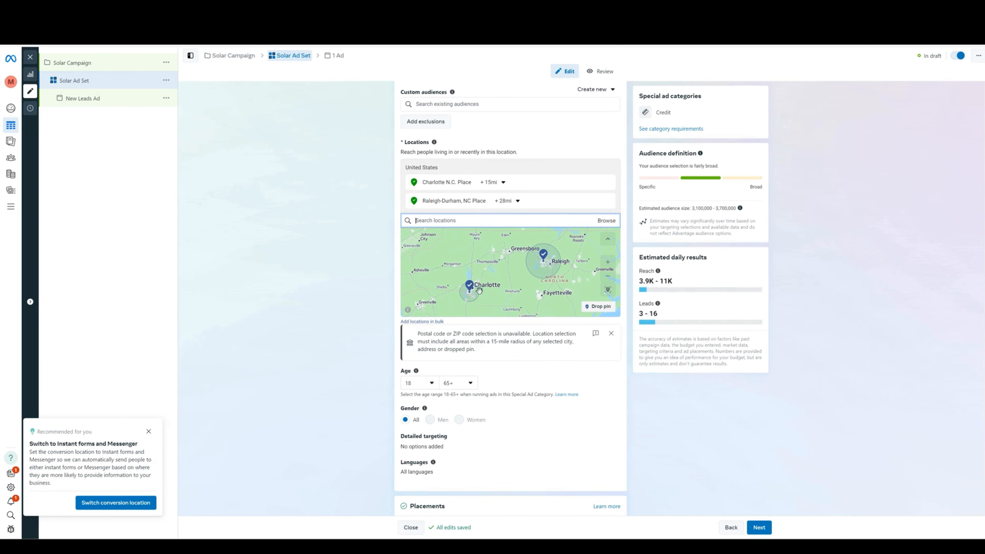
Examine the minimum and maximum age options for the audience
{"action": "scroll", "coordinate": [556, 215], "scroll_direction": "down", "scroll_amount": 2}
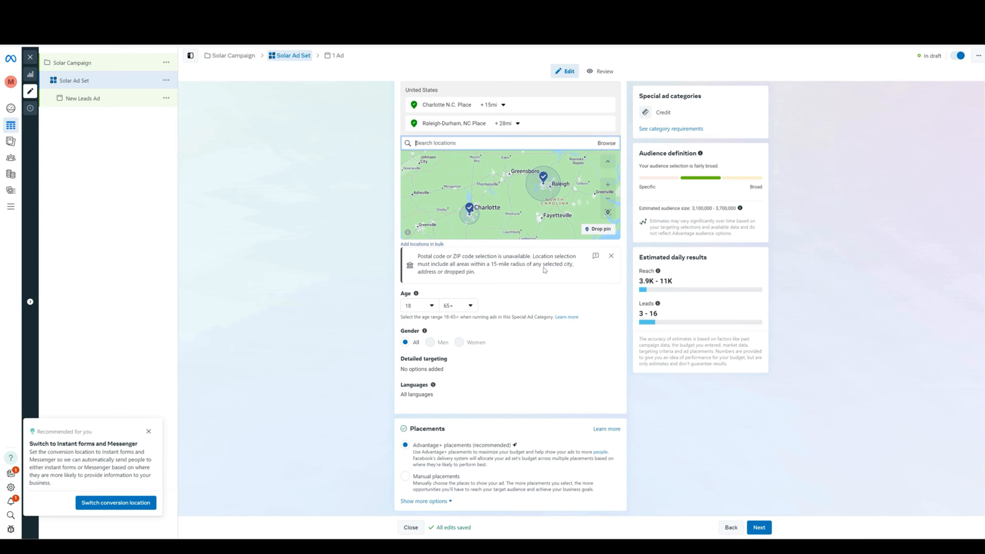
{"action": "scroll", "coordinate": [532, 244], "scroll_direction": "down", "scroll_amount": 1}
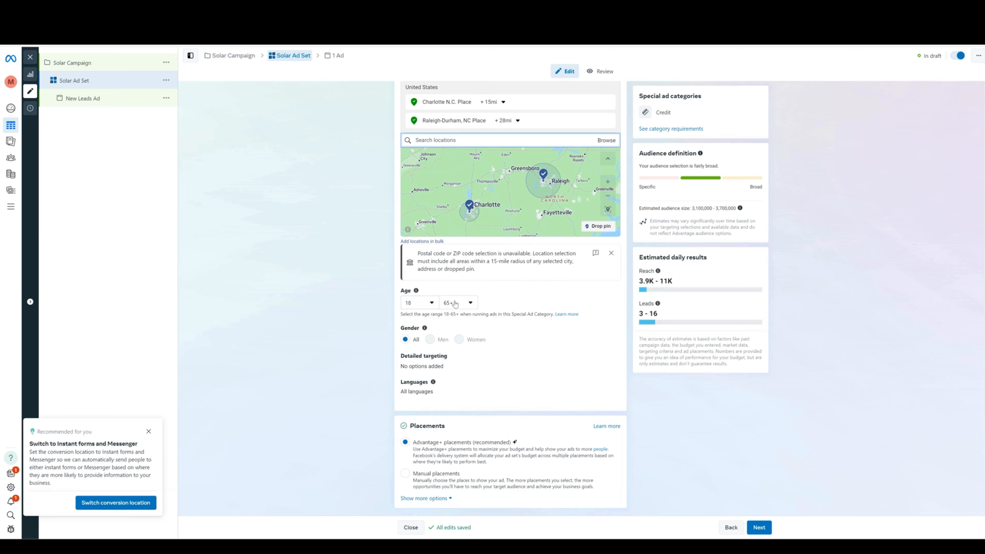
{"action": "left_click", "coordinate": [428, 306]}
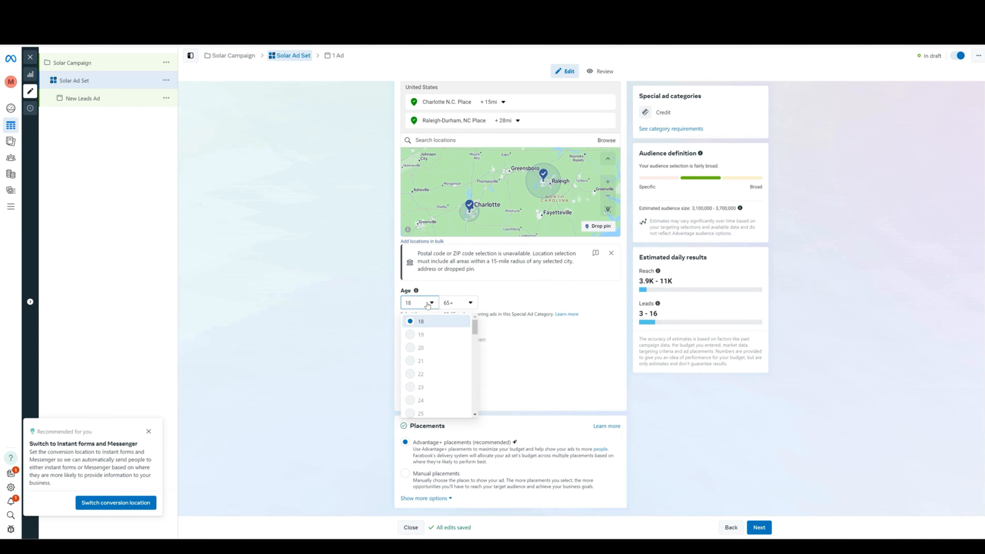
{"action": "left_click", "coordinate": [487, 285]}
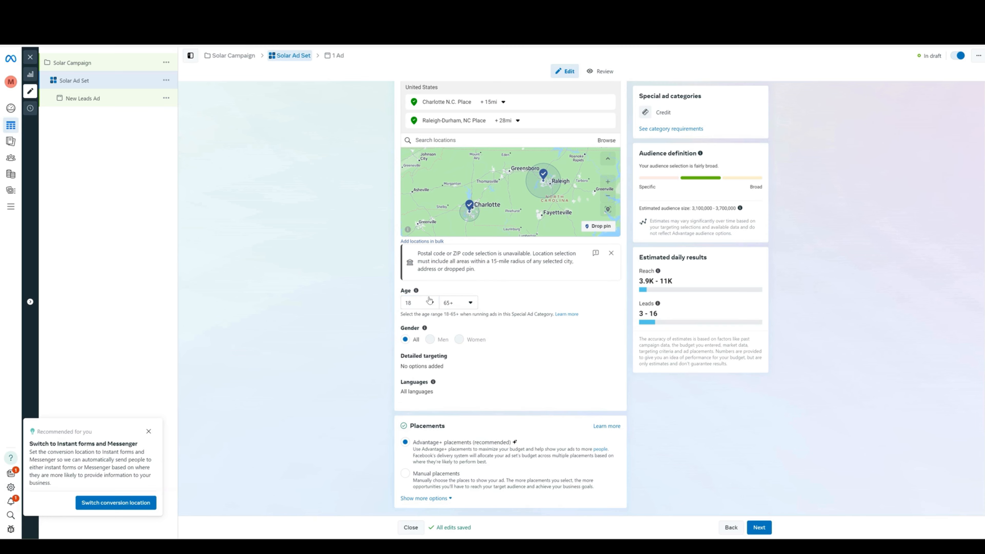
{"action": "left_click", "coordinate": [472, 304]}
{"action": "left_click", "coordinate": [479, 287]}
{"action": "left_click", "coordinate": [413, 306]}
{"action": "left_click", "coordinate": [459, 303]}
{"action": "left_click", "coordinate": [452, 283]}
Continue to the ad level and rename the ad as Solar Ad
{"action": "left_click", "coordinate": [759, 528]}
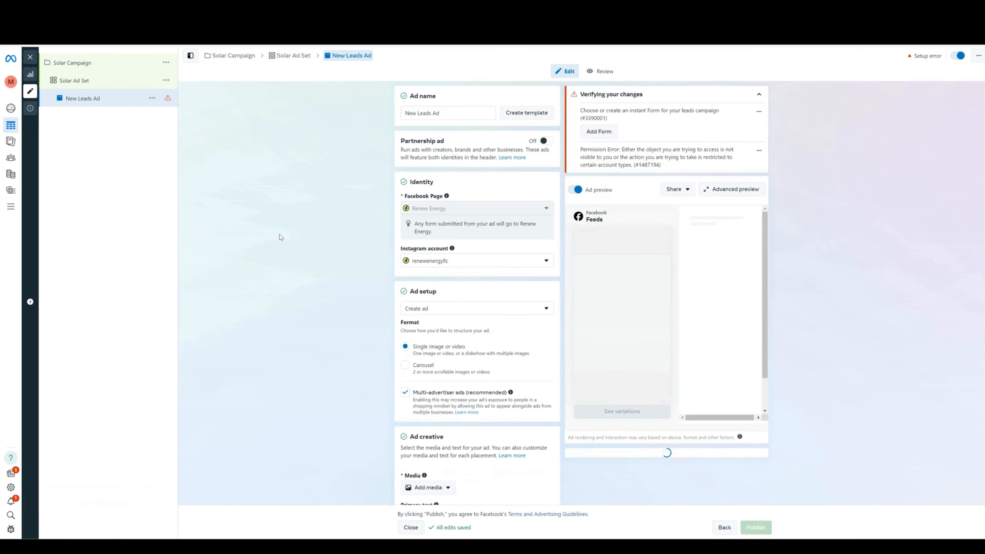
{"action": "triple_click", "coordinate": [457, 115]}
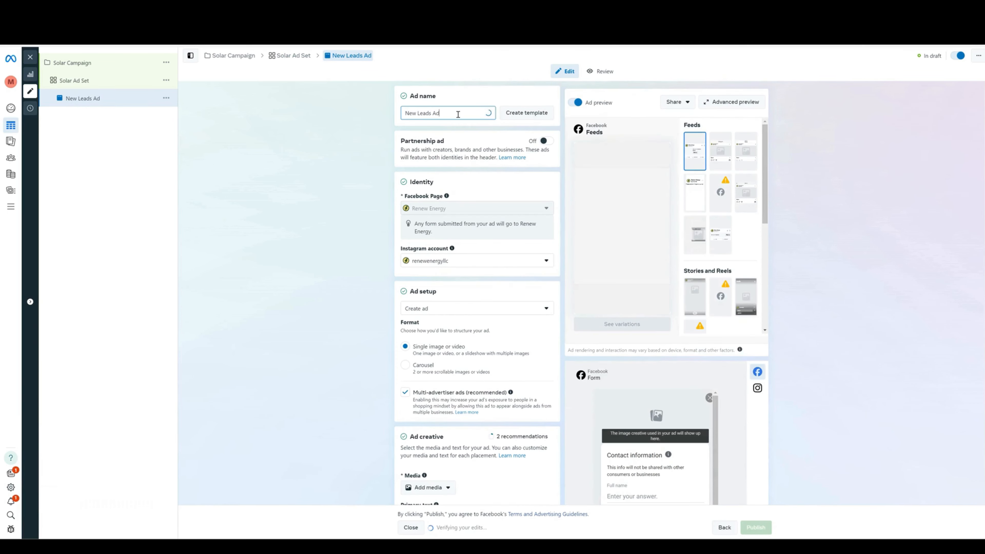
{"action": "type", "text": "Sola"}
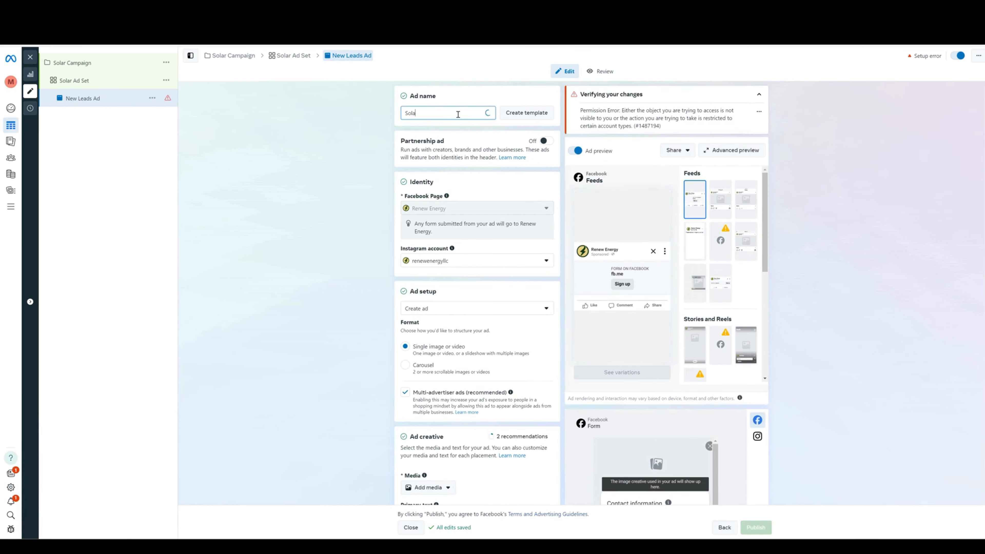
{"action": "type", "text": "r Ad"}
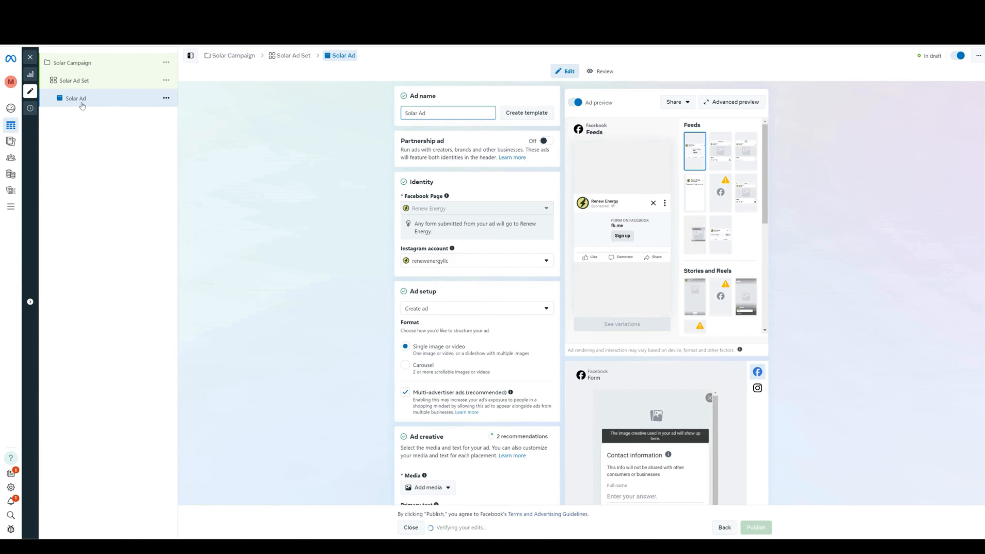
{"action": "left_click", "coordinate": [298, 134]}
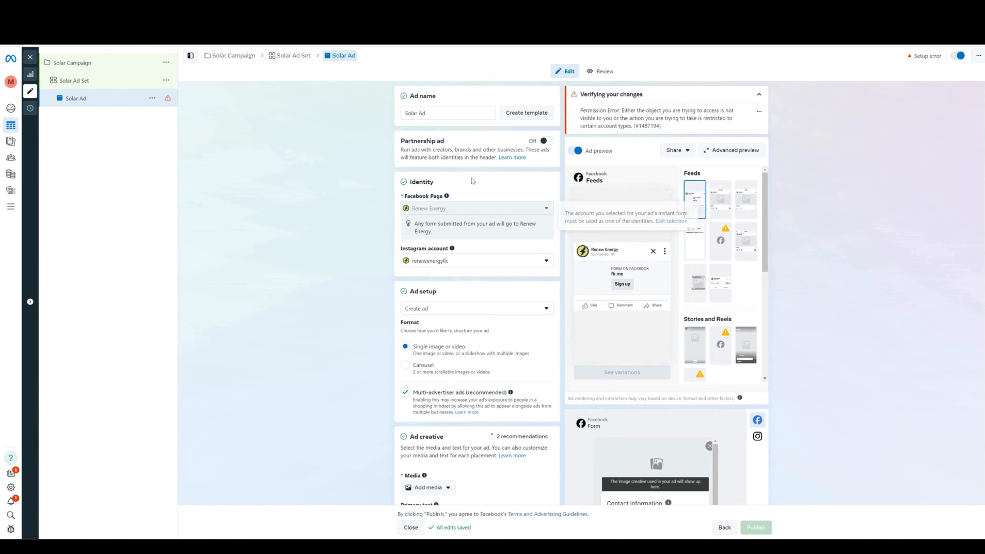
Look over the ad's identity and format settings, and view the account images offered as ad media
{"action": "scroll", "coordinate": [468, 167], "scroll_direction": "down", "scroll_amount": 1}
{"action": "mouse_move", "coordinate": [459, 166]}
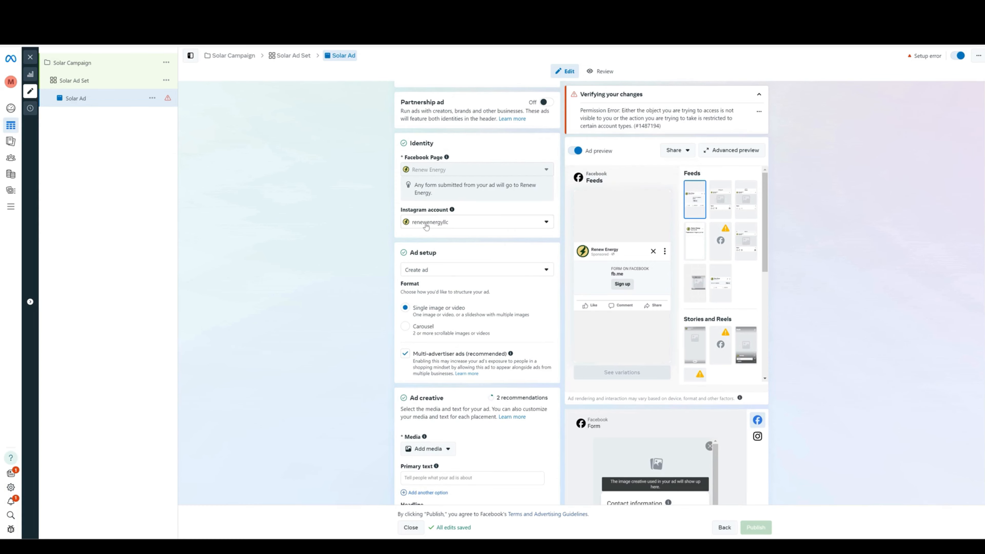
{"action": "scroll", "coordinate": [506, 200], "scroll_direction": "down", "scroll_amount": 2}
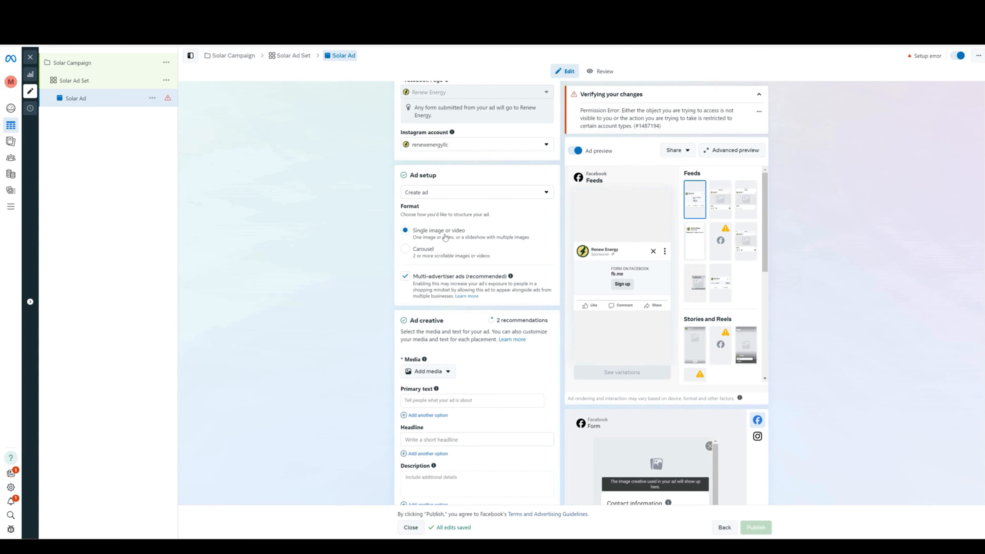
{"action": "scroll", "coordinate": [445, 238], "scroll_direction": "down", "scroll_amount": 4}
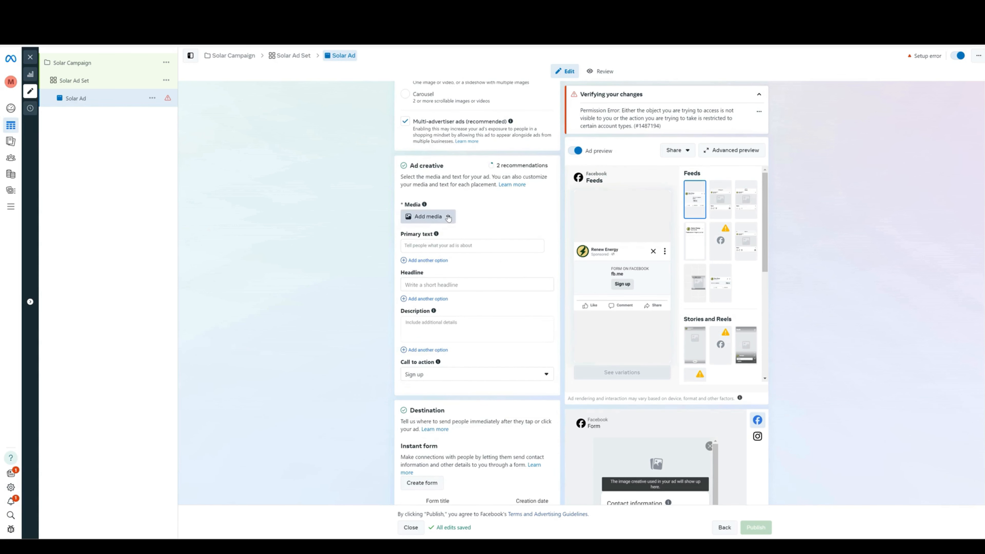
{"action": "left_click", "coordinate": [448, 217]}
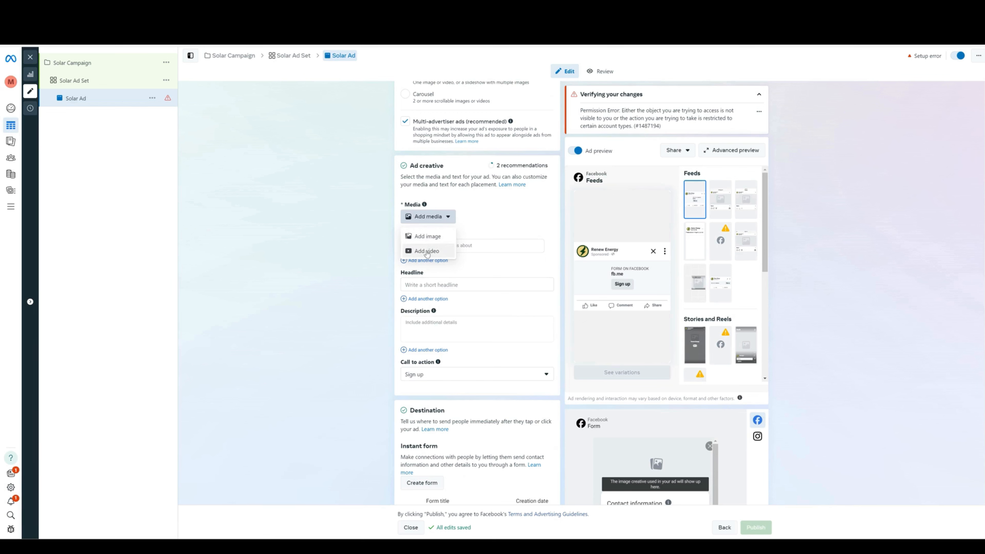
{"action": "left_click", "coordinate": [428, 236]}
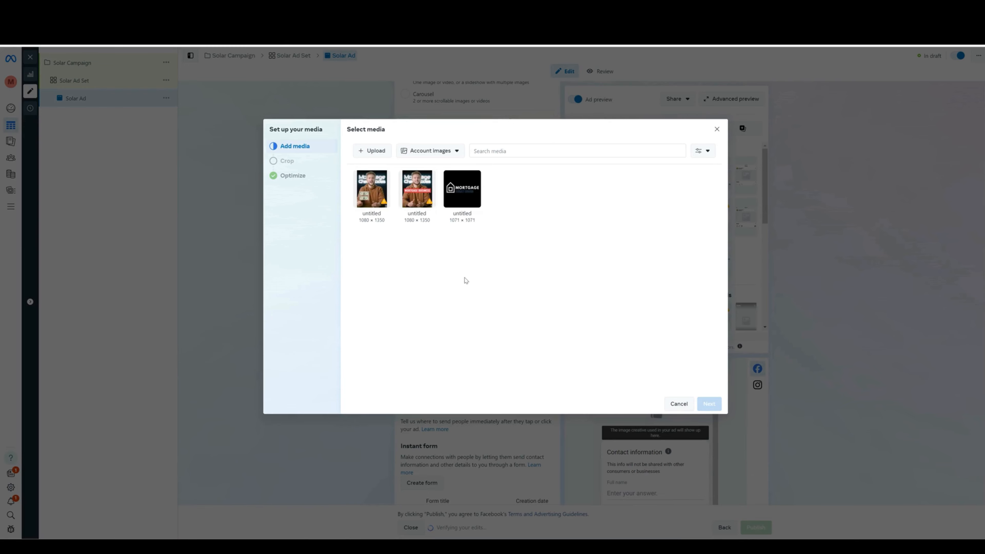
{"action": "left_click", "coordinate": [679, 404]}
Add the Renew Energy page's solar video as the ad media, keeping the original crops and the default Advantage+ creative enhancements
{"action": "left_click", "coordinate": [437, 220]}
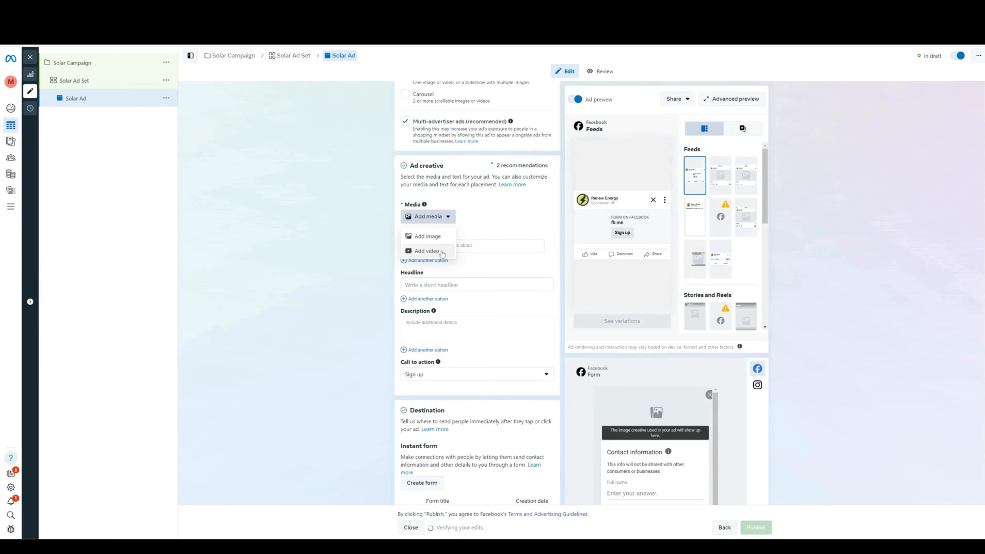
{"action": "left_click", "coordinate": [428, 251]}
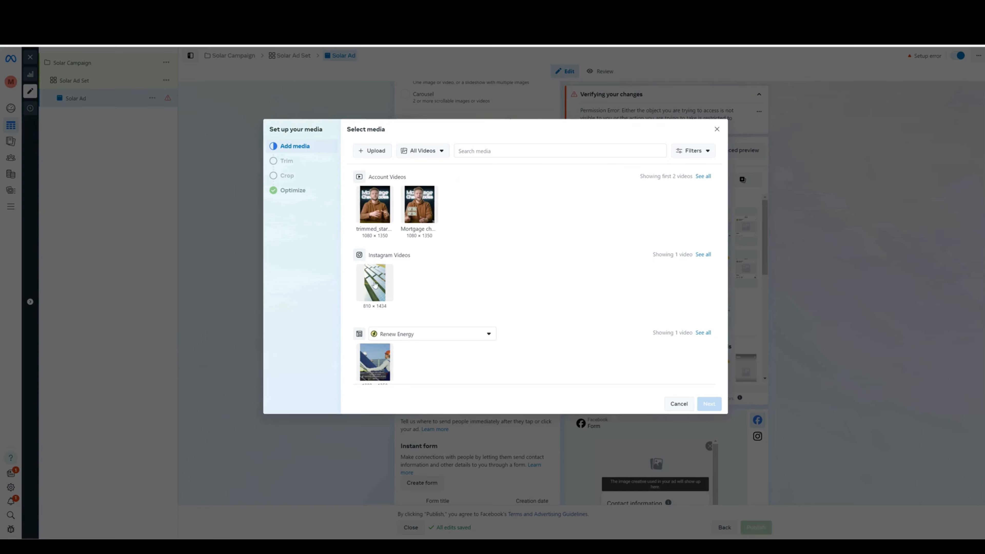
{"action": "left_click", "coordinate": [374, 284]}
{"action": "left_click", "coordinate": [705, 404]}
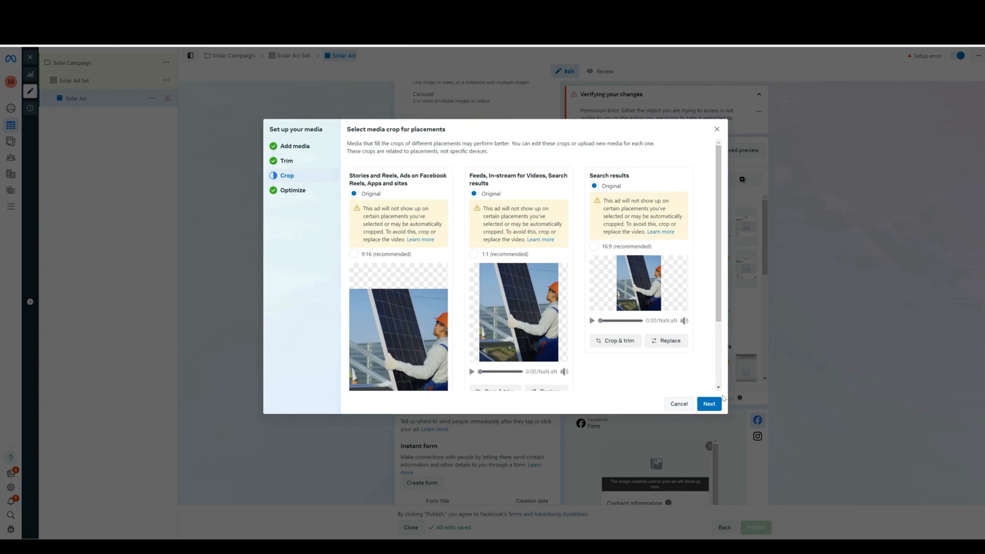
{"action": "left_click", "coordinate": [710, 404]}
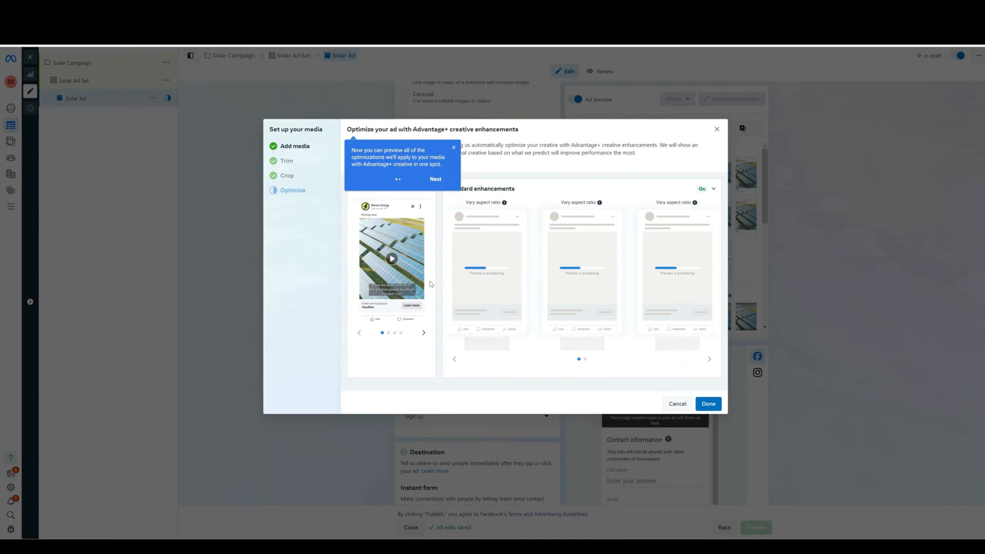
{"action": "left_click", "coordinate": [708, 404]}
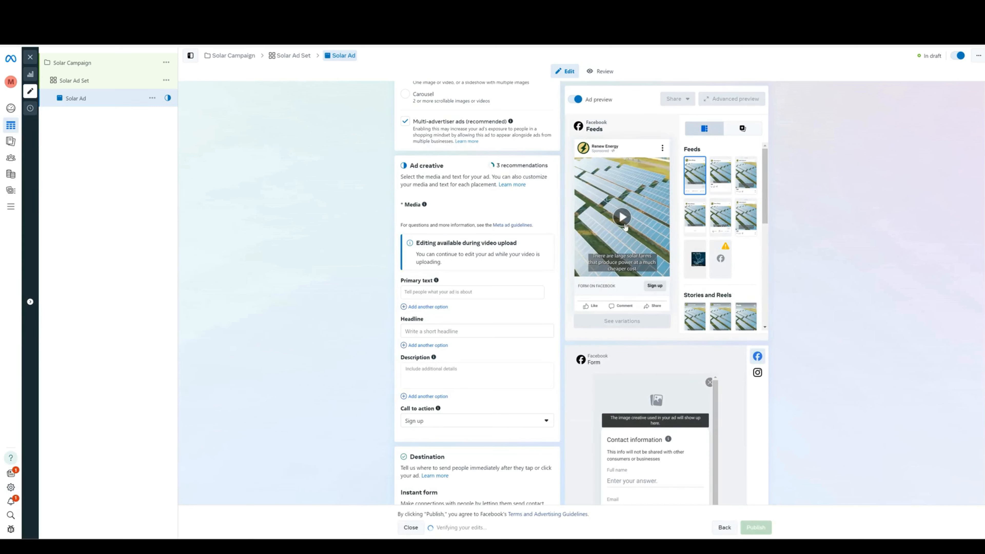
Enter "Get solar for $0 down" as the ad's primary text
{"action": "scroll", "coordinate": [482, 183], "scroll_direction": "down", "scroll_amount": 1}
{"action": "scroll", "coordinate": [482, 183], "scroll_direction": "down", "scroll_amount": 1}
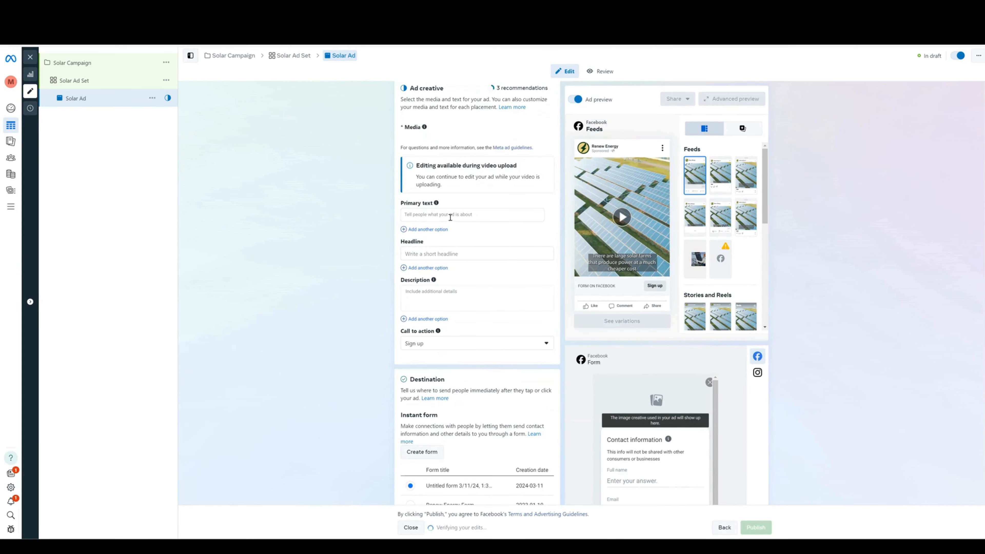
{"action": "left_click", "coordinate": [452, 217]}
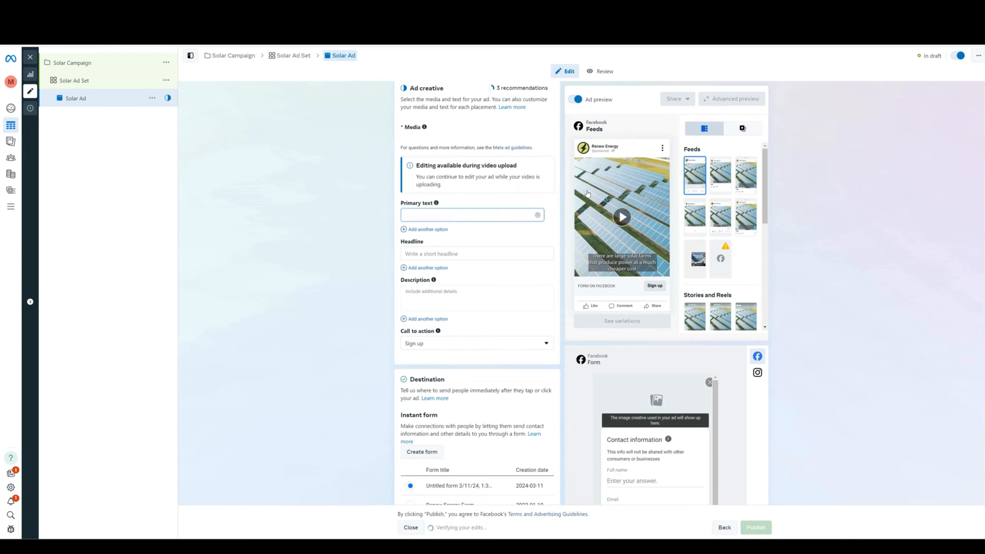
{"action": "type", "text": "Get solar for $0 d"}
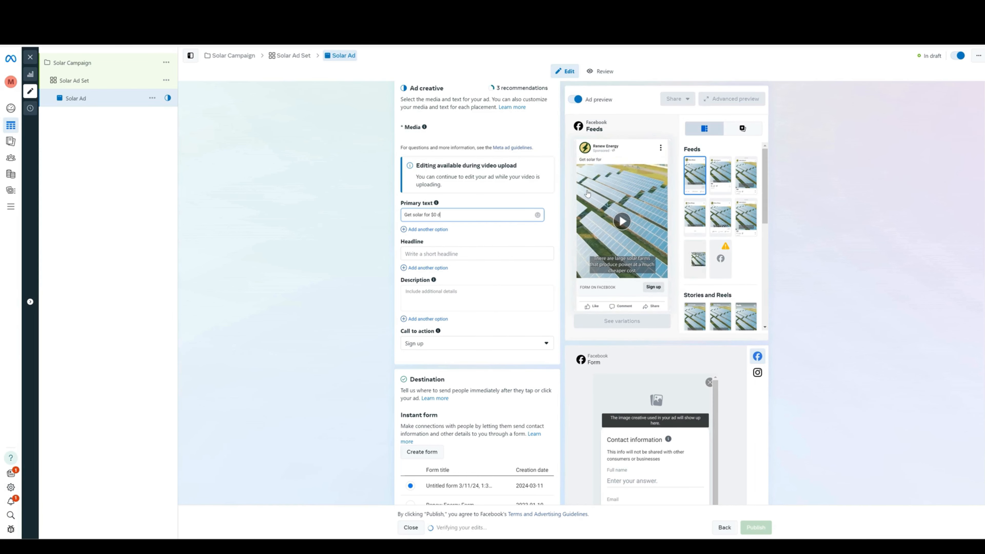
{"action": "type", "text": "own"}
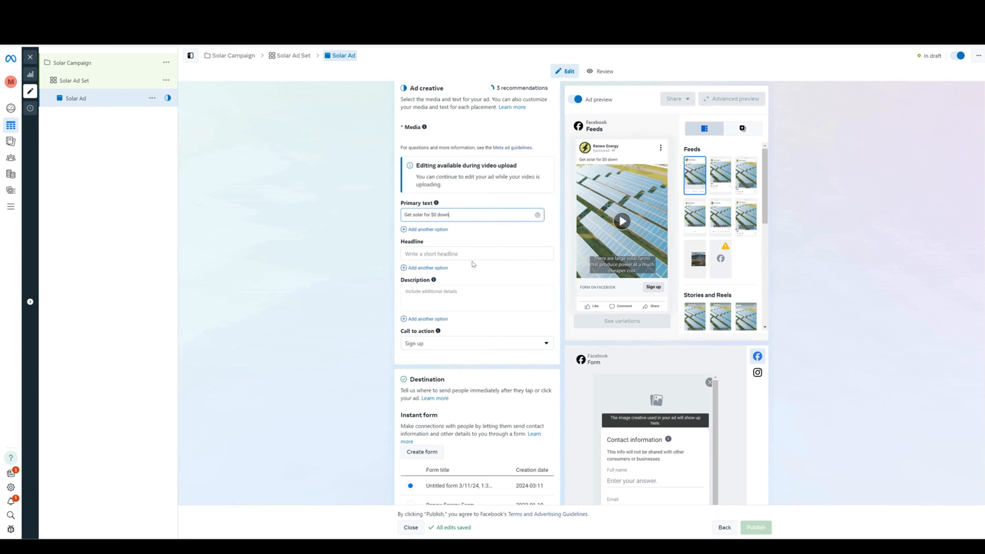
Enter "Get your free consultation >>>" as the ad's headline
{"action": "left_click", "coordinate": [459, 255]}
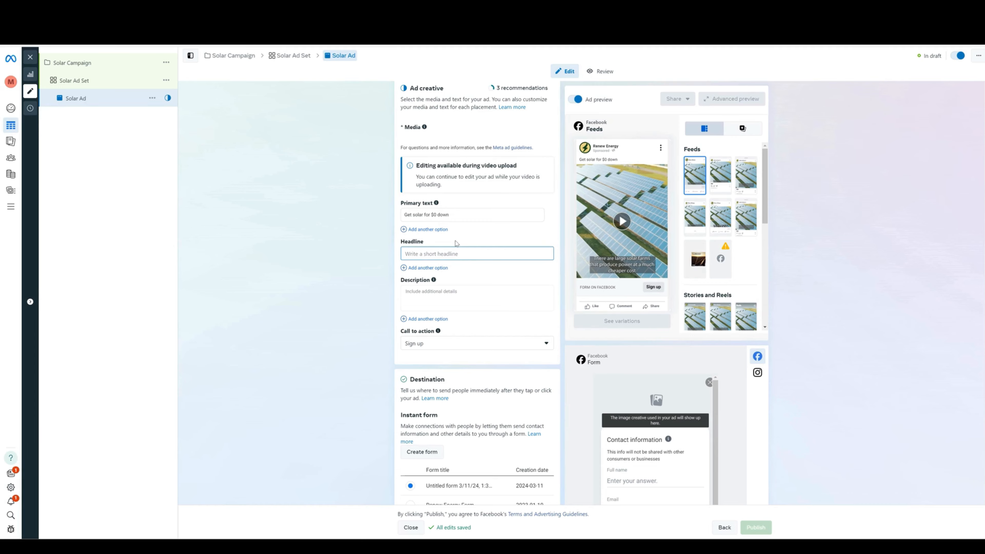
{"action": "type", "text": "Get "}
{"action": "type", "text": " >>>"}
{"action": "scroll", "coordinate": [456, 243], "scroll_direction": "down", "scroll_amount": 2}
{"action": "type", "text": "your free consultation"}
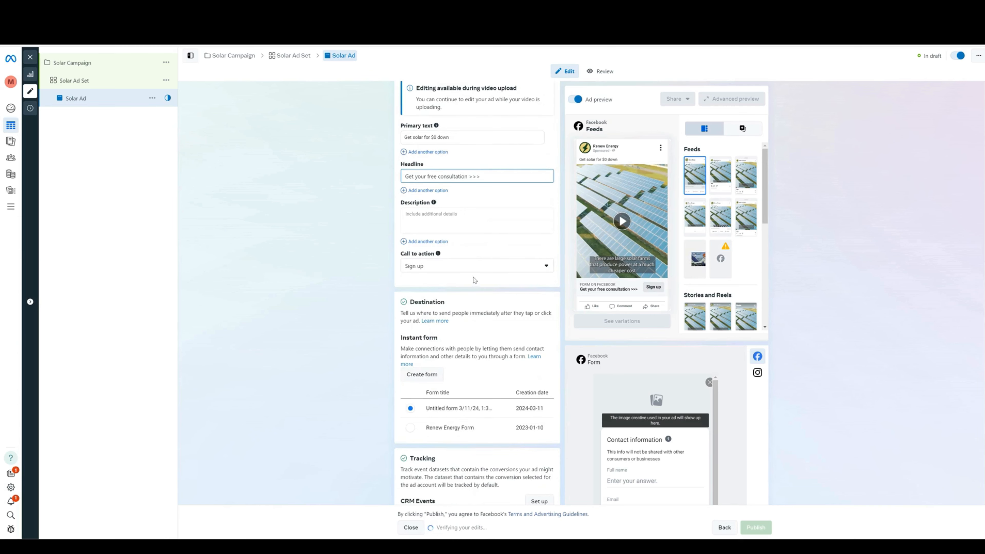
Set the ad's call to action to Learn more and its description to "See if you qualify for $0 Solar"
{"action": "left_click", "coordinate": [442, 269]}
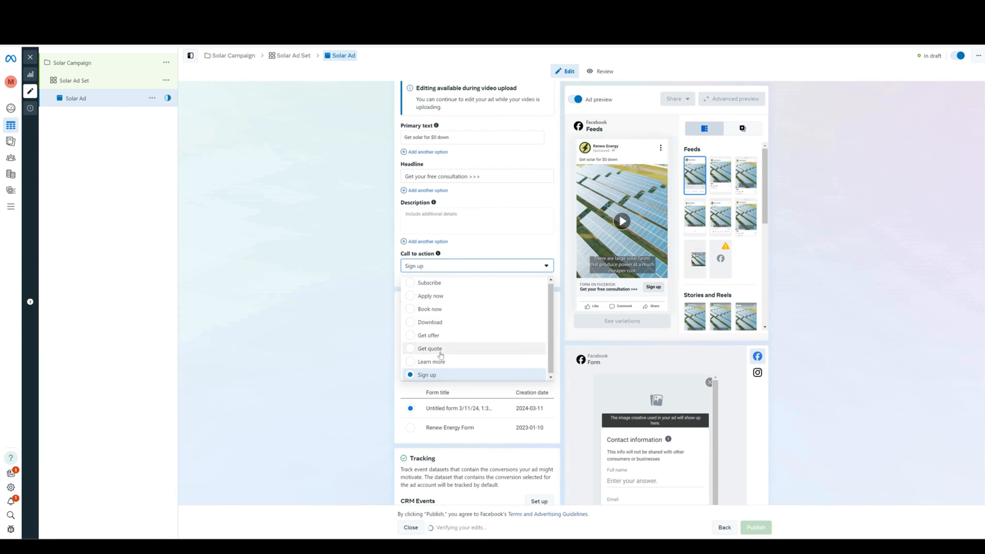
{"action": "left_click", "coordinate": [433, 362]}
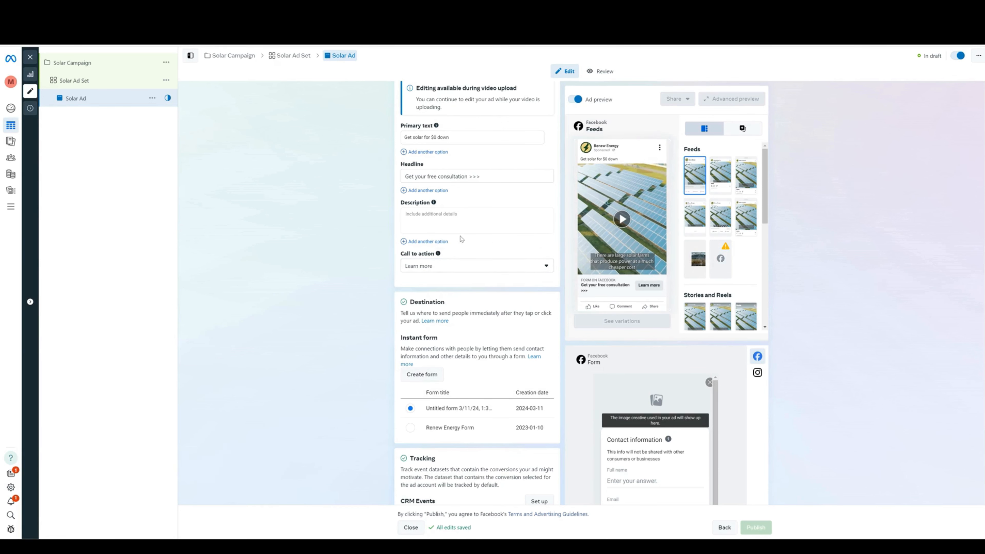
{"action": "left_click", "coordinate": [501, 227]}
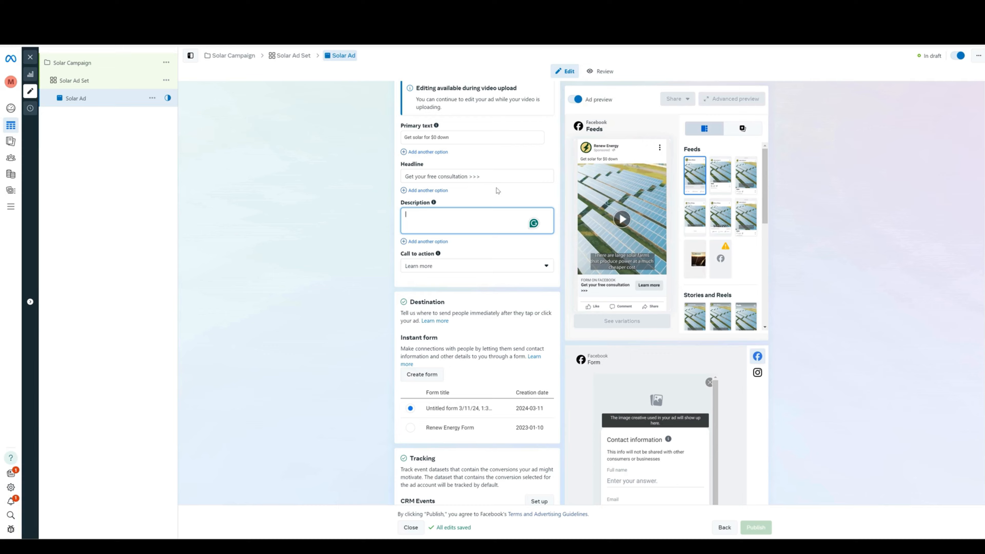
{"action": "type", "text": "ee if you qualify for $0 So"}
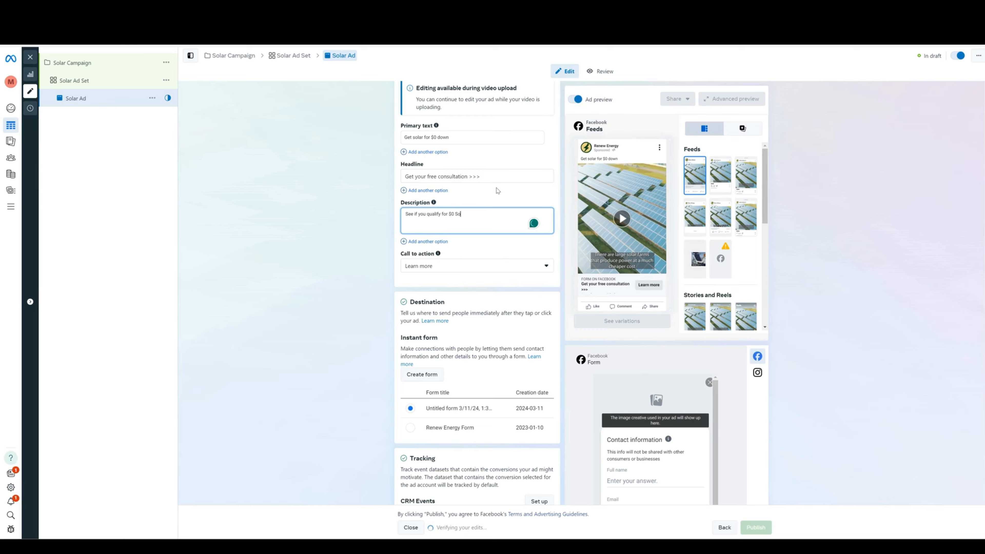
{"action": "type", "text": "lar"}
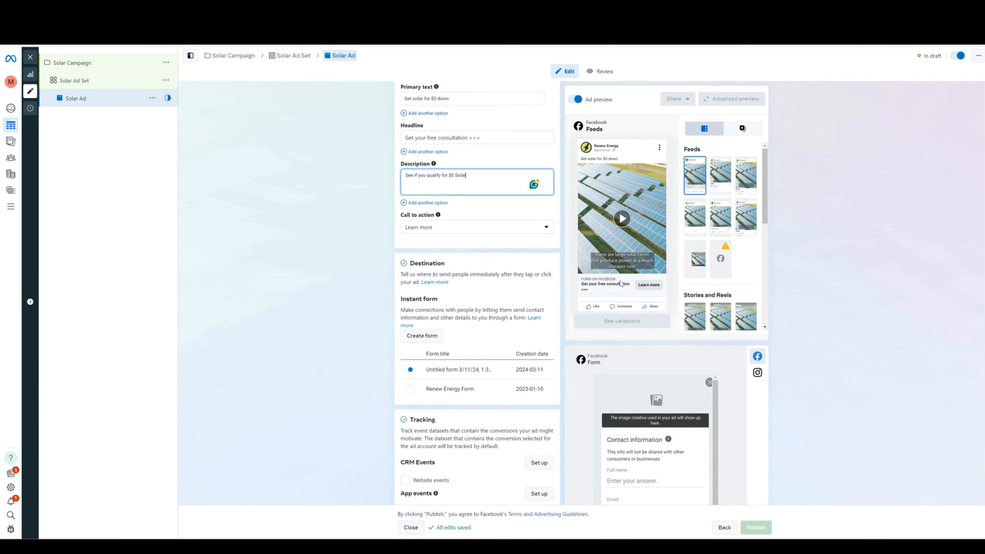
Create an instant form named Solar Lead Form with the More volume type, using the image from the ad as its background
{"action": "scroll", "coordinate": [621, 283], "scroll_direction": "down", "scroll_amount": 3}
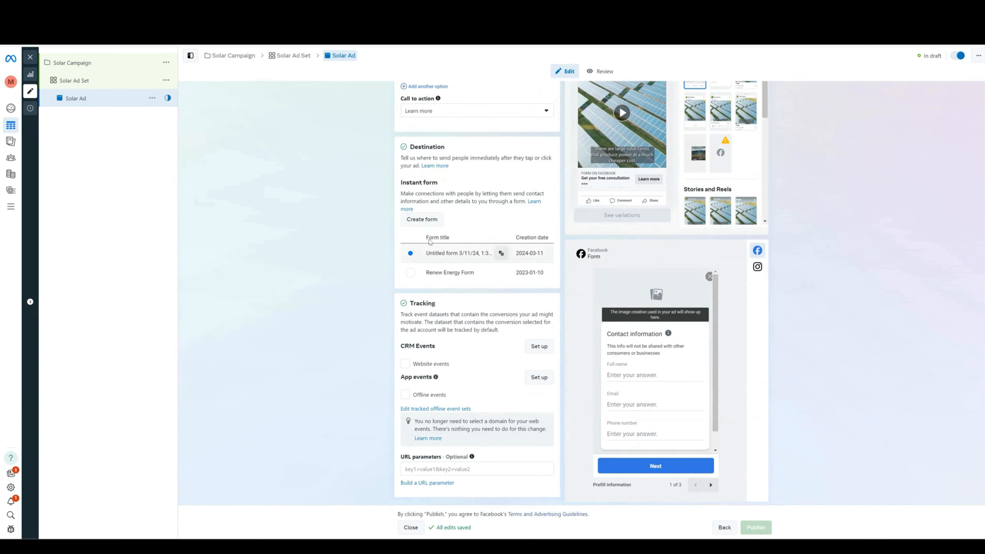
{"action": "left_click", "coordinate": [427, 221]}
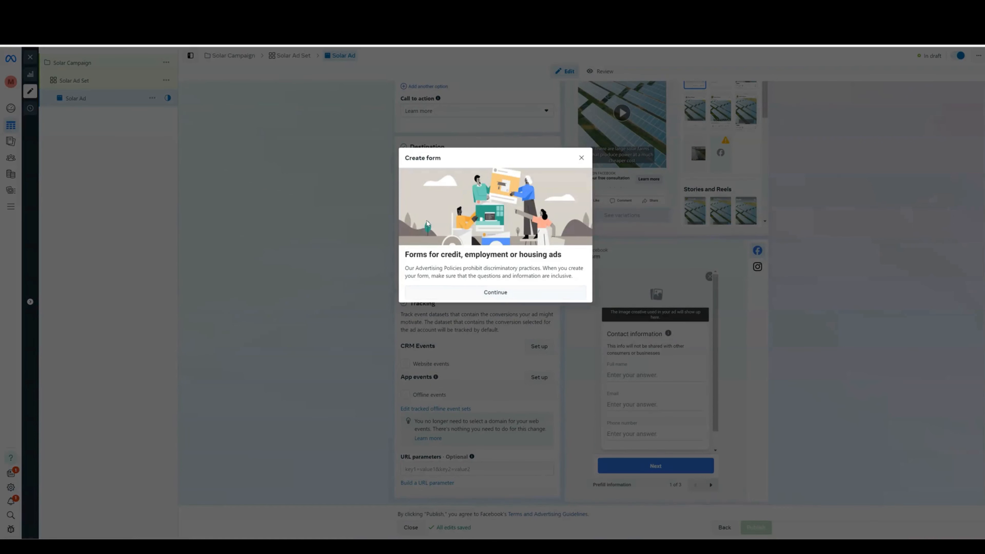
{"action": "left_click", "coordinate": [520, 294]}
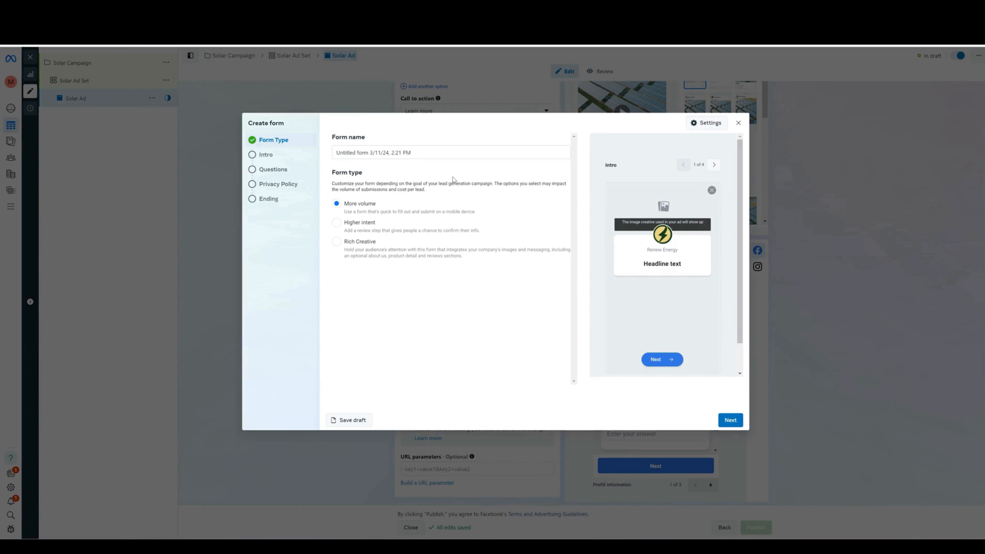
{"action": "triple_click", "coordinate": [433, 153]}
{"action": "type", "text": "Solar Lead Form"}
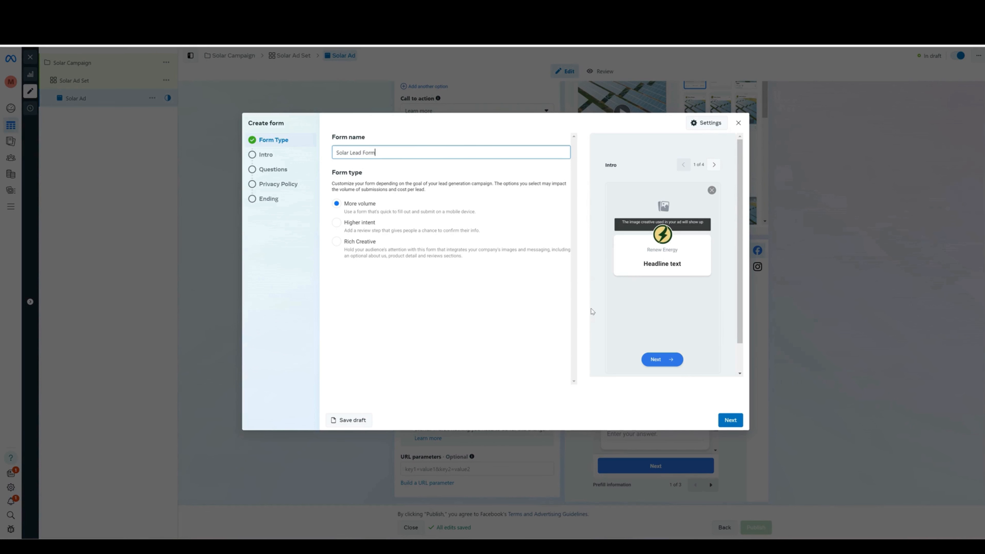
{"action": "left_click", "coordinate": [729, 420]}
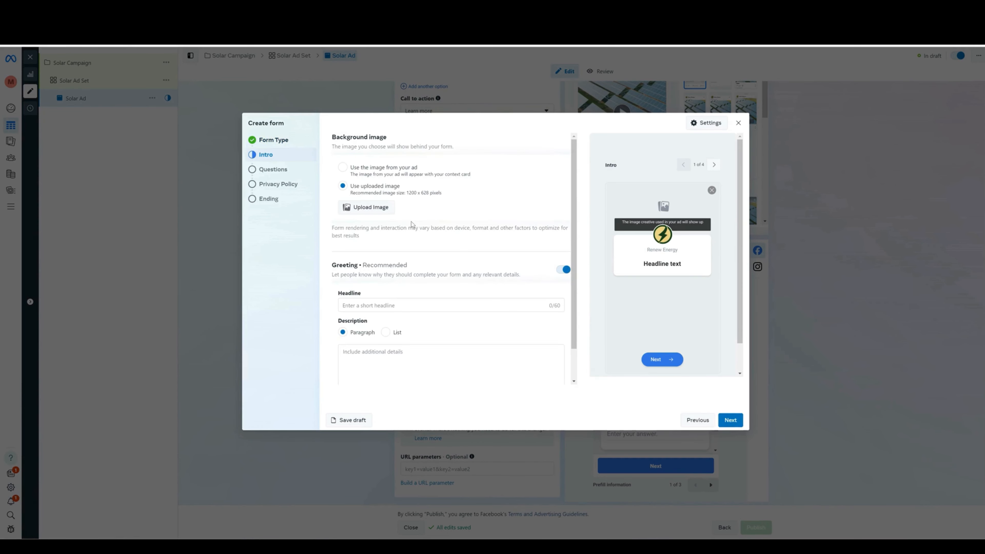
{"action": "left_click", "coordinate": [343, 168]}
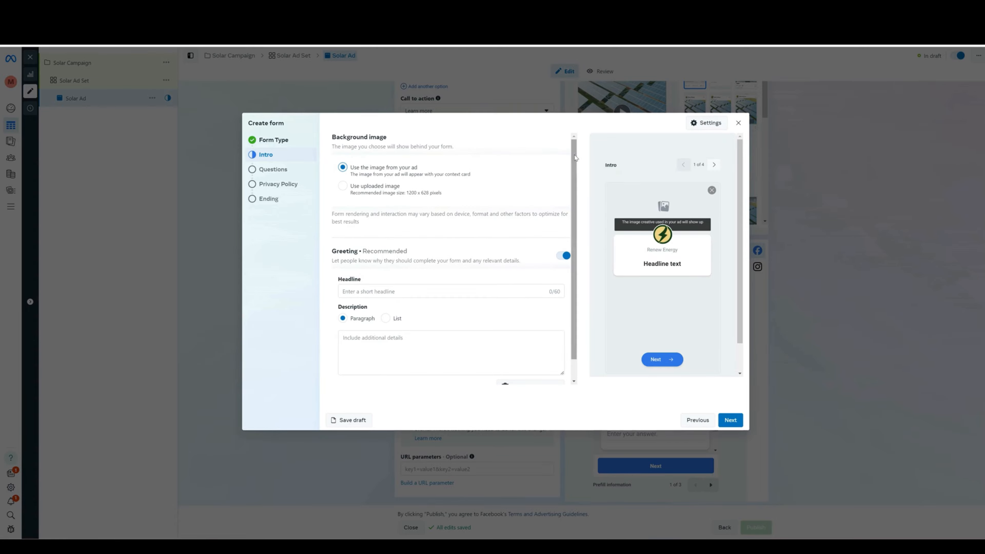
Enter "Fill in your info below to see if you qualify" as the form's greeting headline
{"action": "scroll", "coordinate": [578, 163], "scroll_direction": "down", "scroll_amount": 1}
{"action": "left_click", "coordinate": [382, 270]}
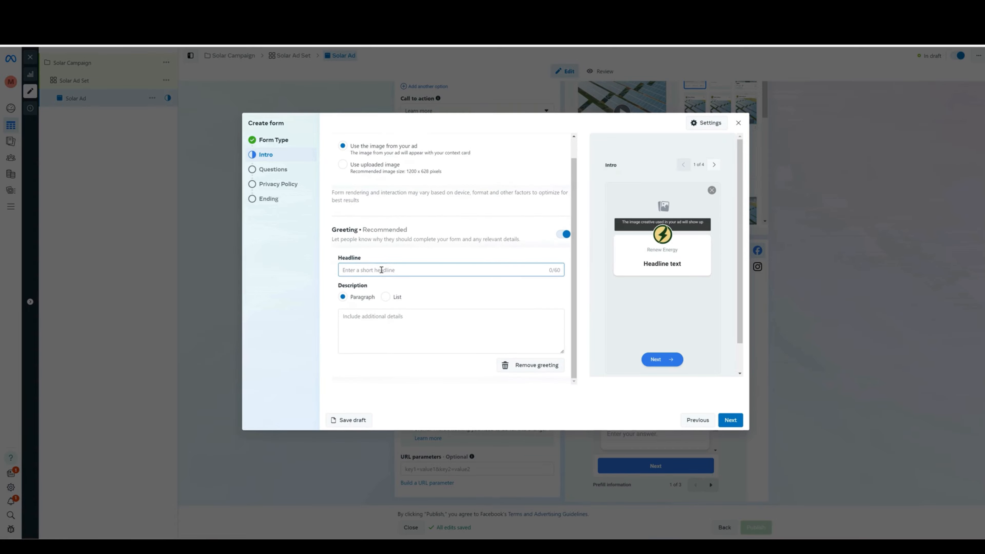
{"action": "type", "text": "Fill in your info below to see if y"}
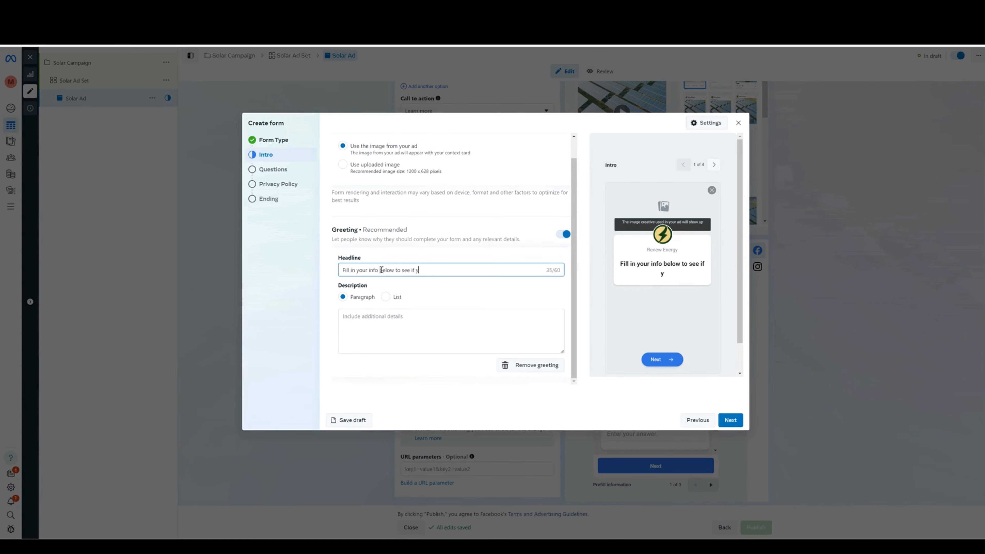
{"action": "type", "text": "ou qualify"}
Remove the greeting from the form's intro and continue to the form questions
{"action": "left_click", "coordinate": [528, 366]}
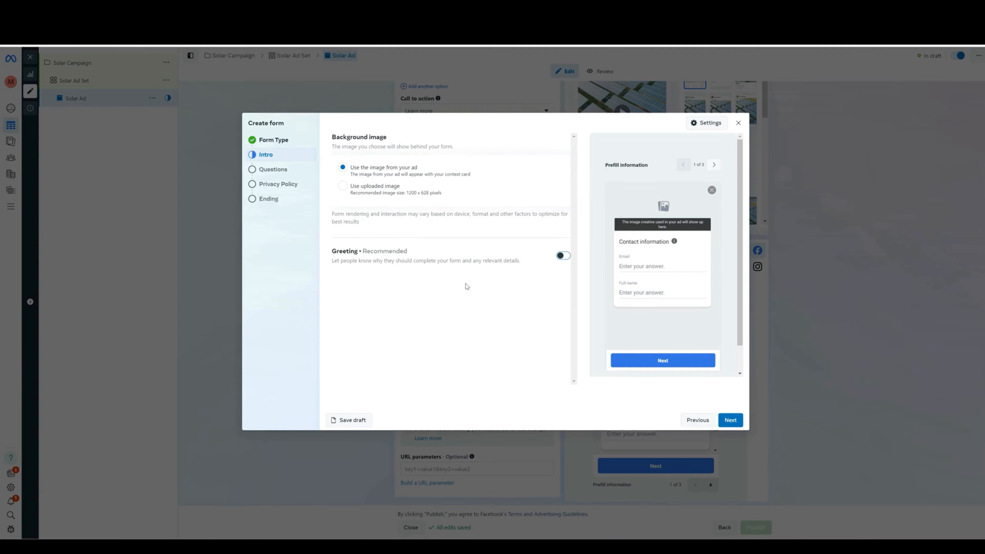
{"action": "left_click", "coordinate": [731, 420]}
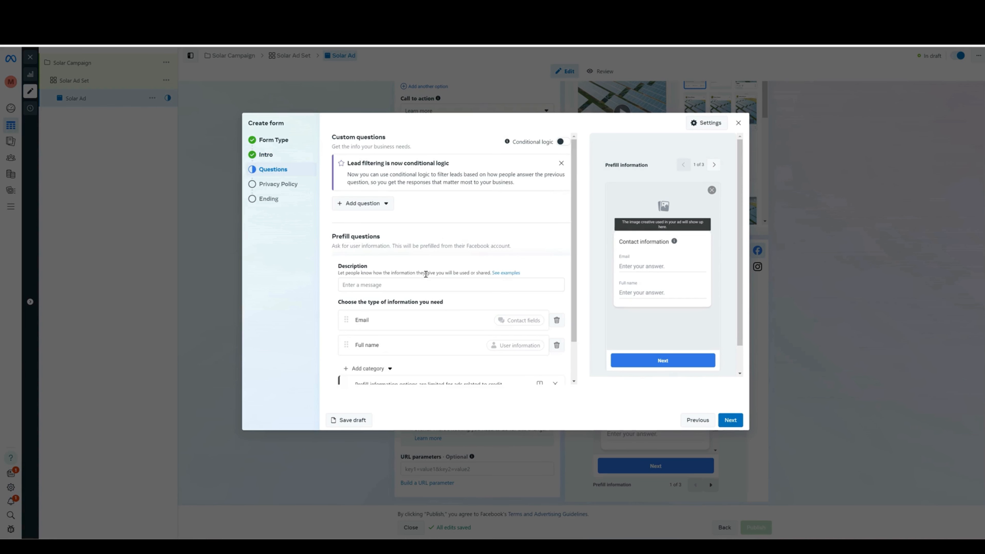
Set the prefill questions' description to "You info will not be shared with other consumers or businesses"
{"action": "scroll", "coordinate": [425, 274], "scroll_direction": "down", "scroll_amount": 2}
{"action": "left_click", "coordinate": [377, 240]}
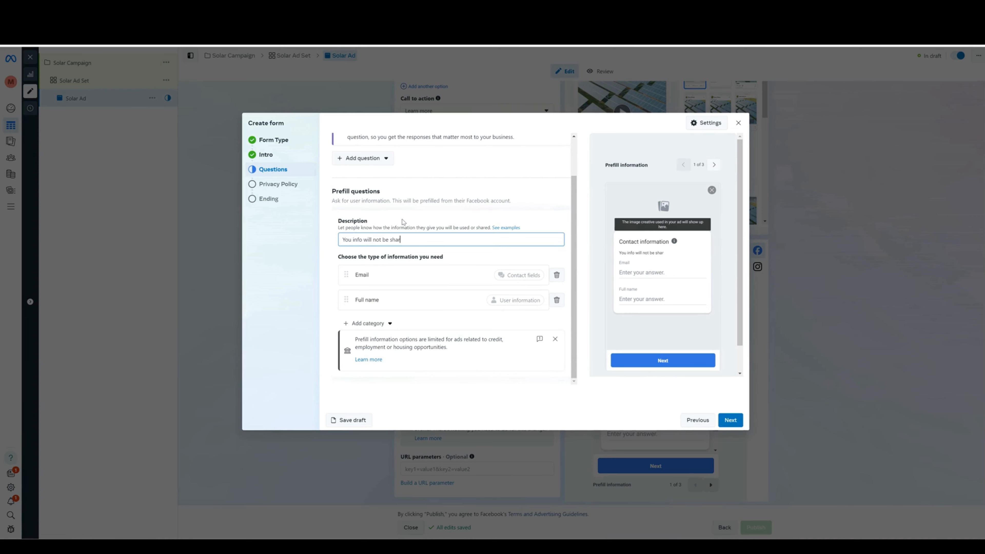
{"action": "type", "text": "other consumers or businesses"}
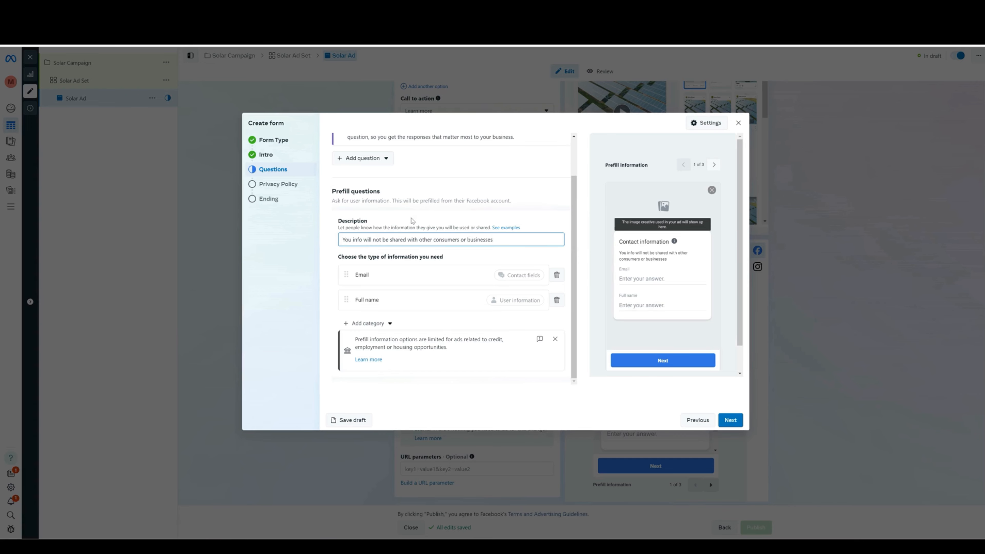
{"action": "left_click", "coordinate": [464, 229]}
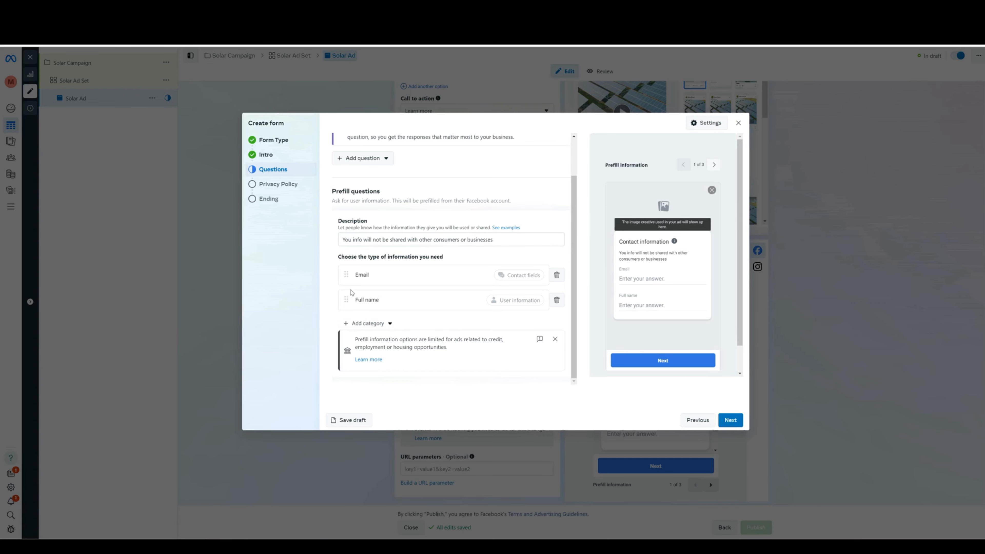
Add a Phone number contact field to the prefill questions and move Email below Full name
{"action": "mouse_move", "coordinate": [346, 302]}
{"action": "left_mouse_down"}
{"action": "mouse_move", "coordinate": [346, 280]}
{"action": "mouse_move", "coordinate": [351, 297]}
{"action": "left_mouse_up"}
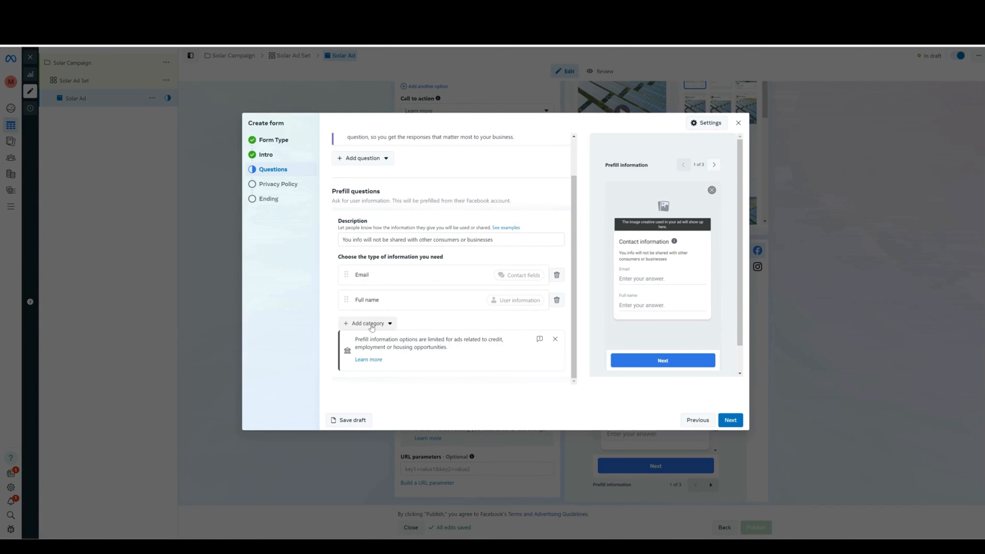
{"action": "left_click", "coordinate": [371, 326]}
{"action": "mouse_move", "coordinate": [378, 342]}
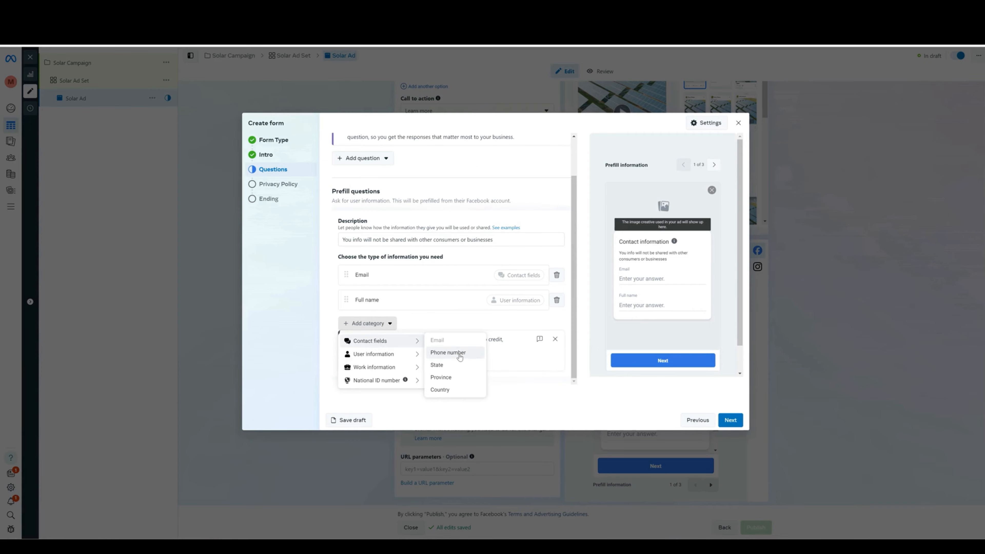
{"action": "left_click", "coordinate": [459, 357]}
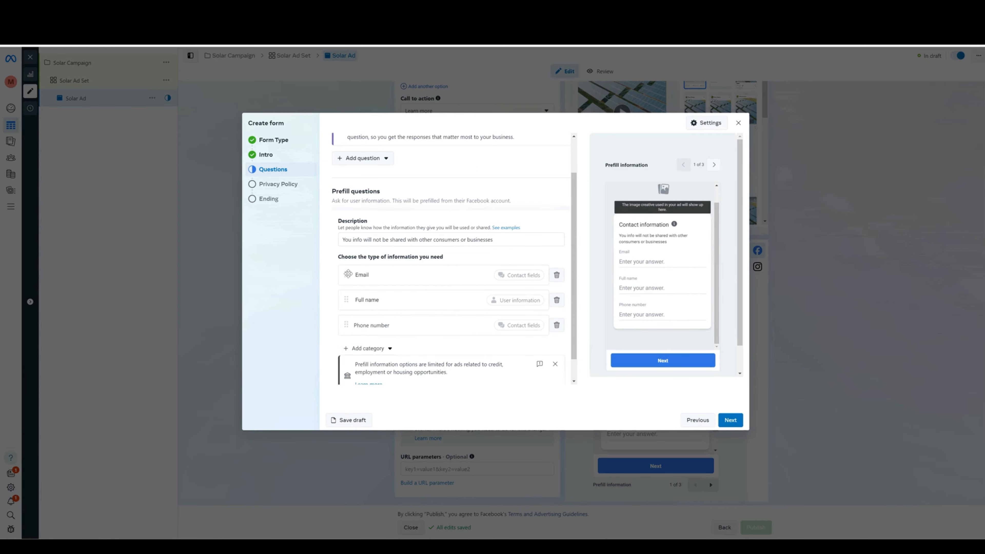
{"action": "left_click_drag", "start_coordinate": [348, 274], "coordinate": [346, 298]}
{"action": "scroll", "coordinate": [415, 312], "scroll_direction": "down", "scroll_amount": 1}
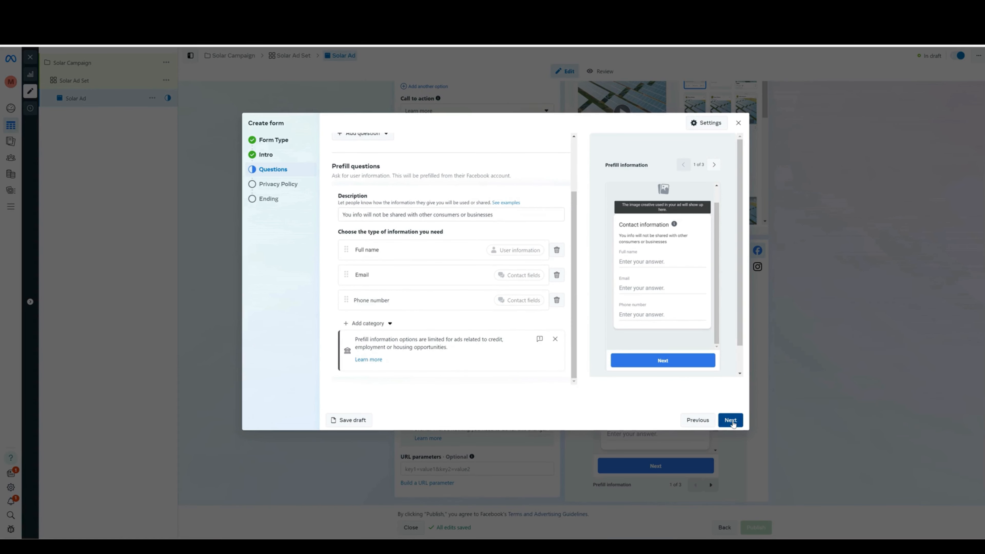
Check the other information categories that can be added, and continue to the form's privacy policy
{"action": "left_click", "coordinate": [376, 323]}
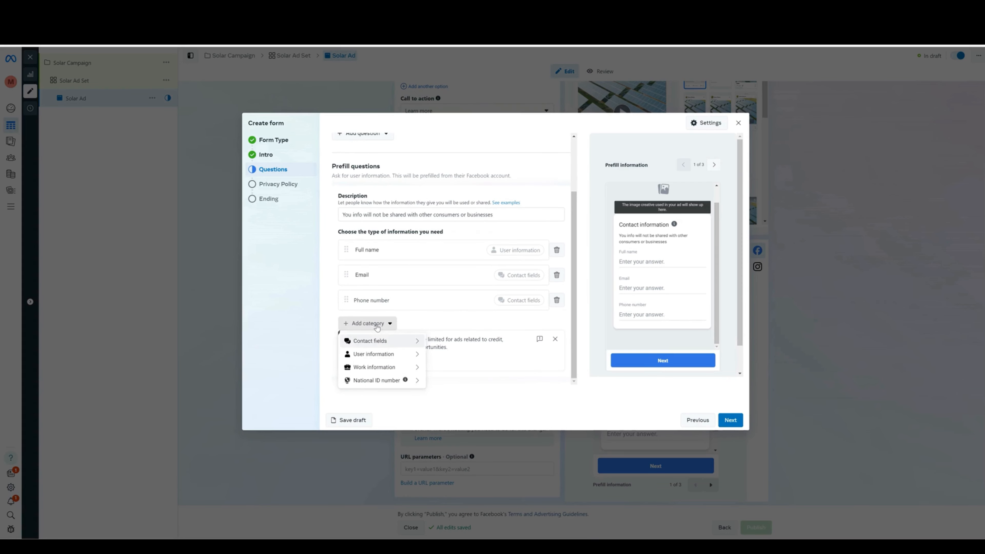
{"action": "mouse_move", "coordinate": [386, 342]}
{"action": "left_click", "coordinate": [730, 420]}
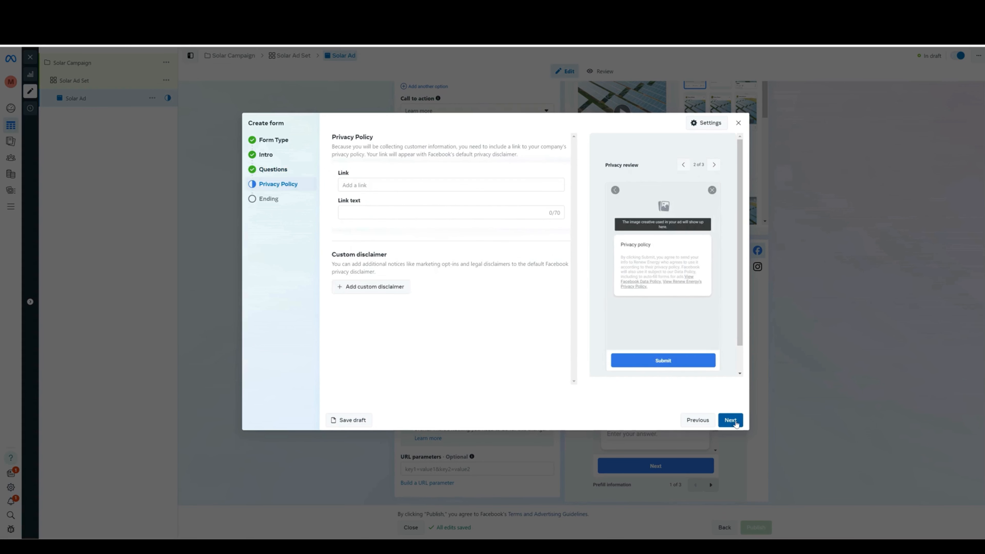
{"action": "left_click", "coordinate": [374, 185]}
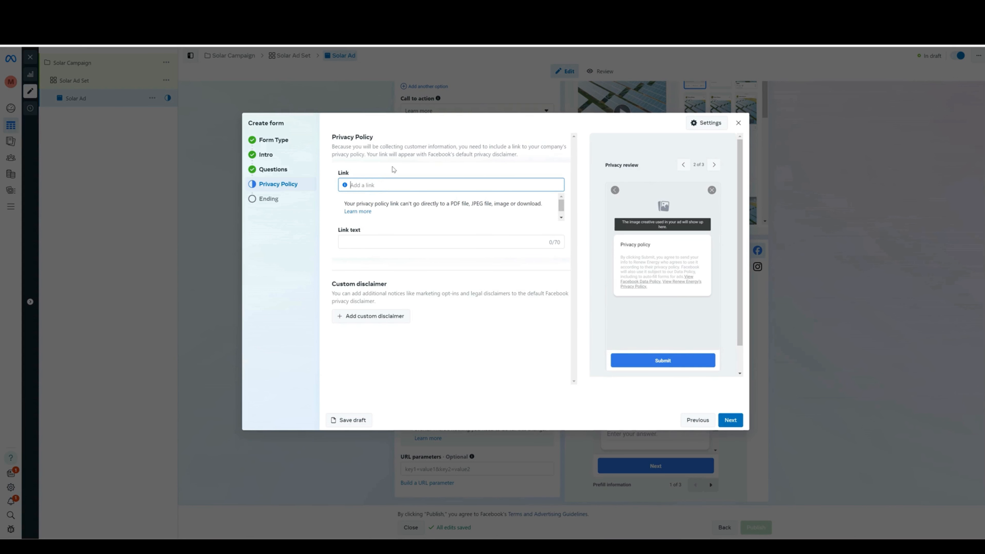
{"action": "type", "text": "https://renewenergy"}
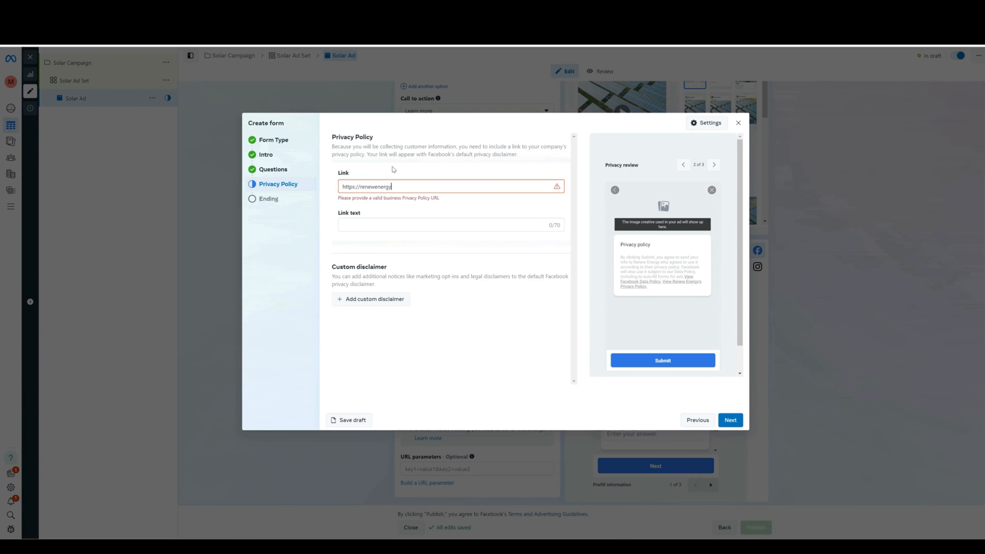
{"action": "type", "text": ".com"}
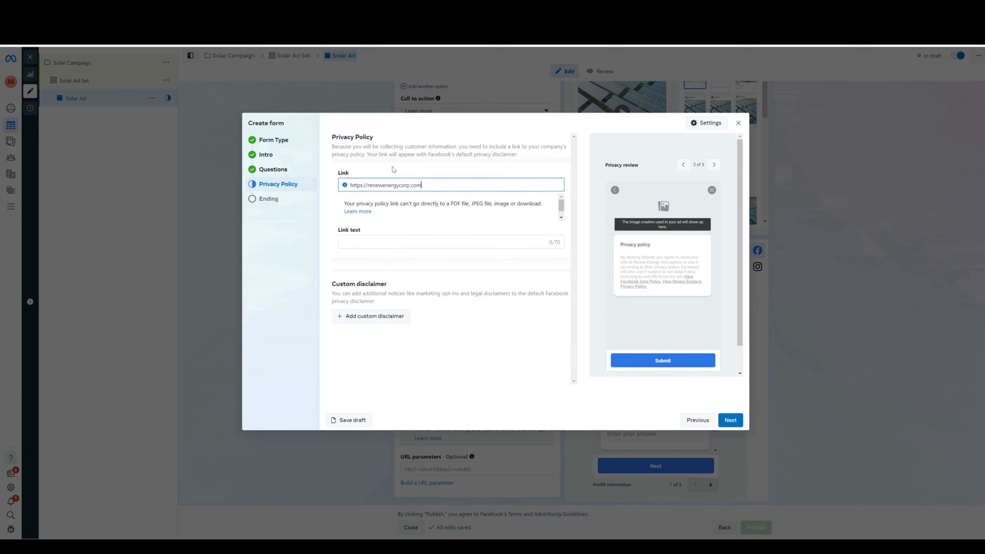
{"action": "left_click", "coordinate": [367, 241]}
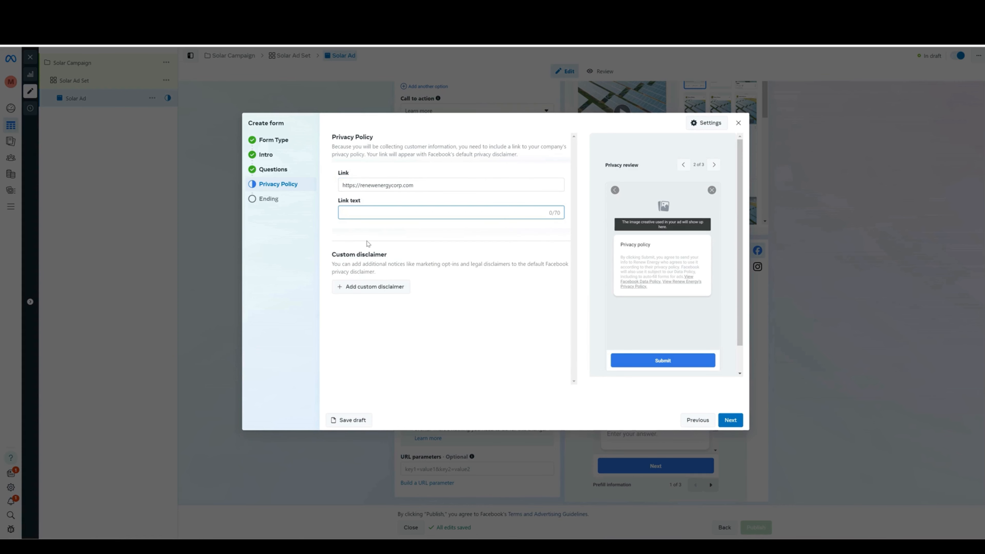
{"action": "type", "text": "Renew Energy"}
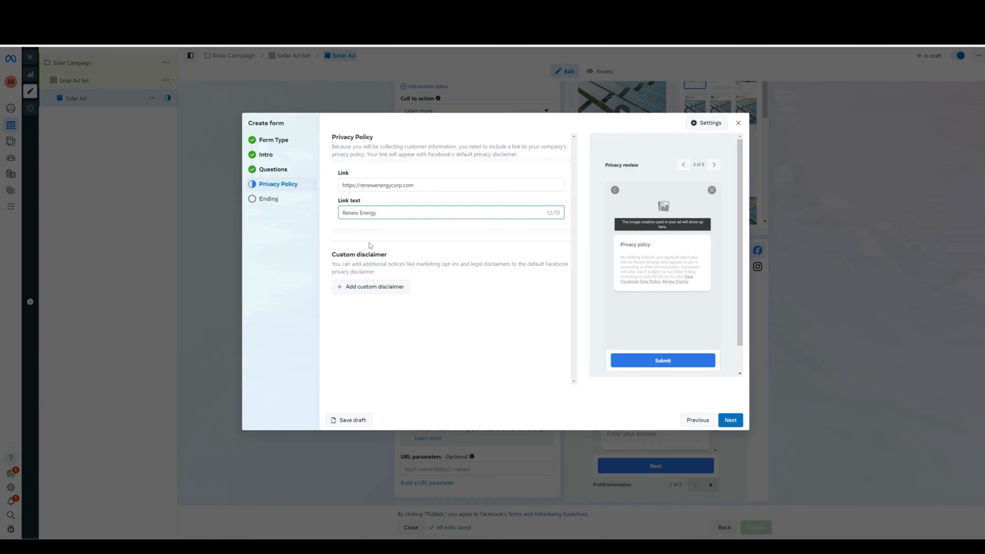
Copy the privacy policy link for reuse and continue to the form's ending message
{"action": "triple_click", "coordinate": [400, 186]}
{"action": "key", "text": "ctrl+c"}
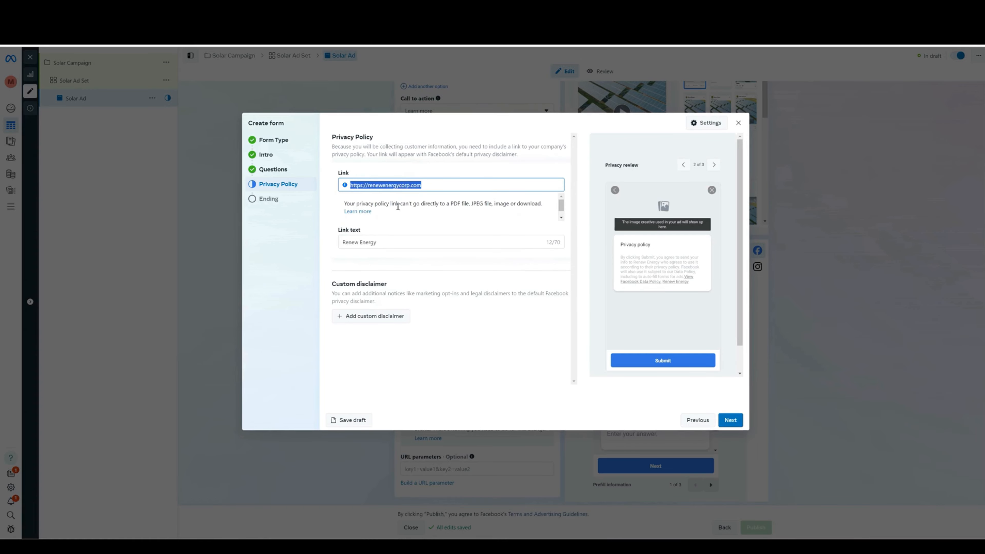
{"action": "left_click", "coordinate": [399, 208]}
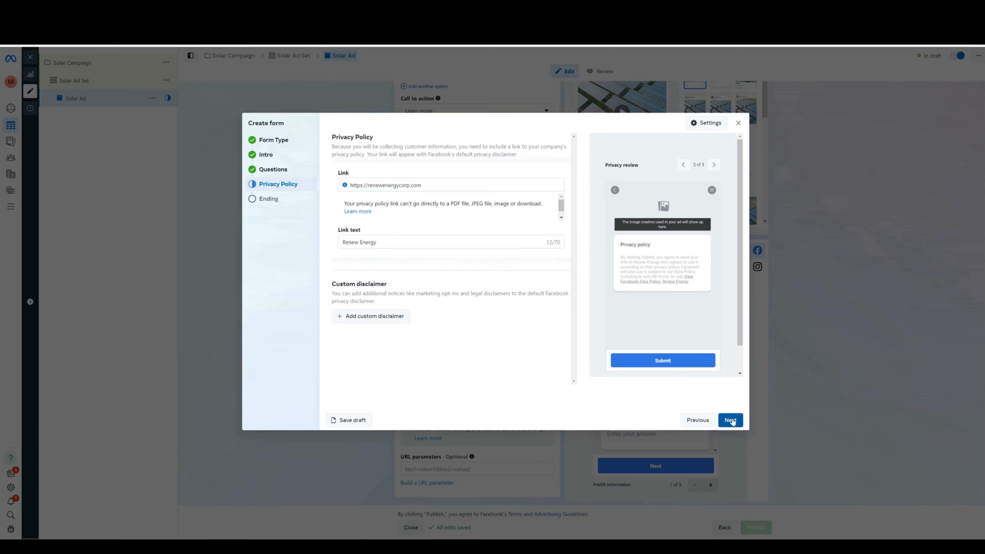
{"action": "left_click", "coordinate": [731, 420]}
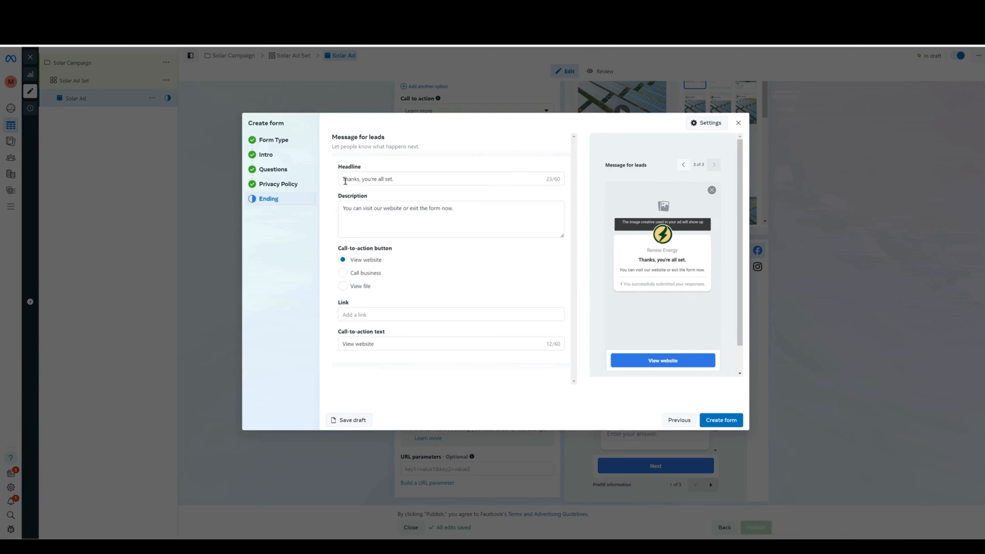
{"action": "left_click", "coordinate": [416, 181]}
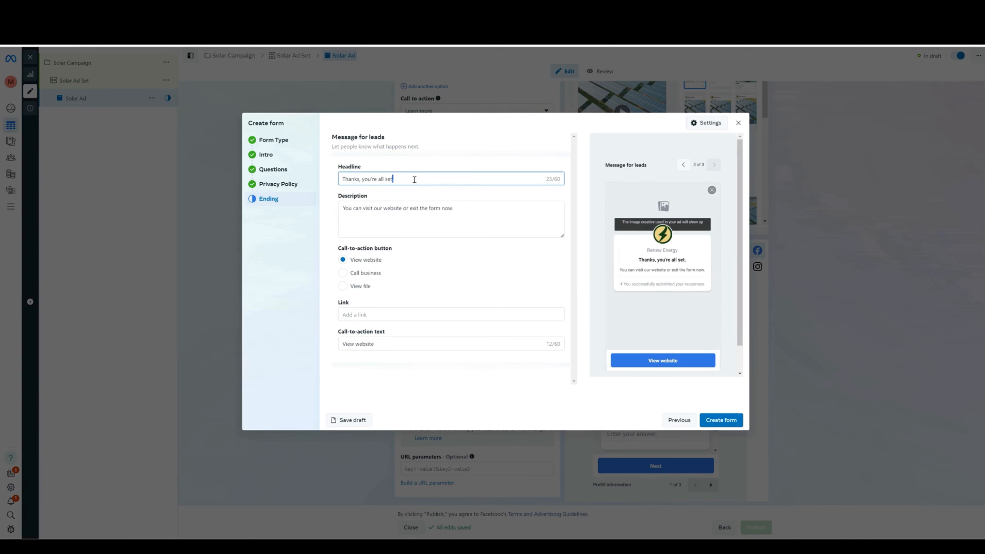
{"action": "left_click", "coordinate": [410, 170]}
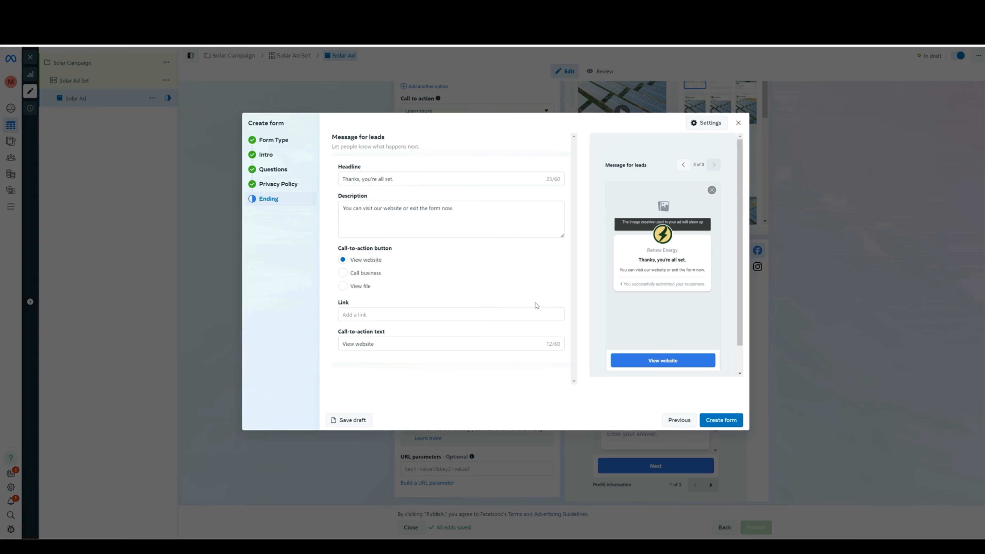
{"action": "left_click", "coordinate": [374, 315]}
{"action": "key", "text": "ctrl+v"}
{"action": "left_click", "coordinate": [419, 298]}
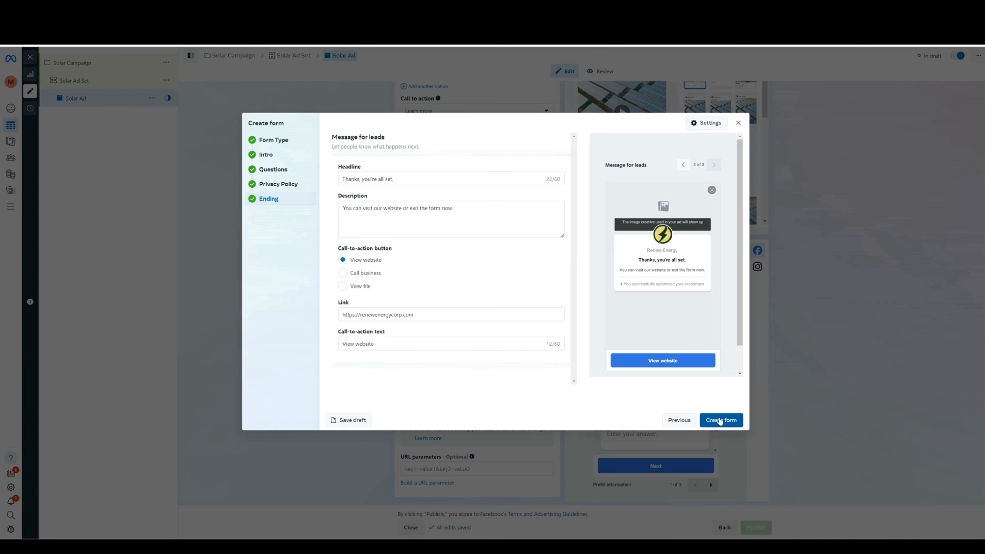
{"action": "left_click", "coordinate": [720, 421]}
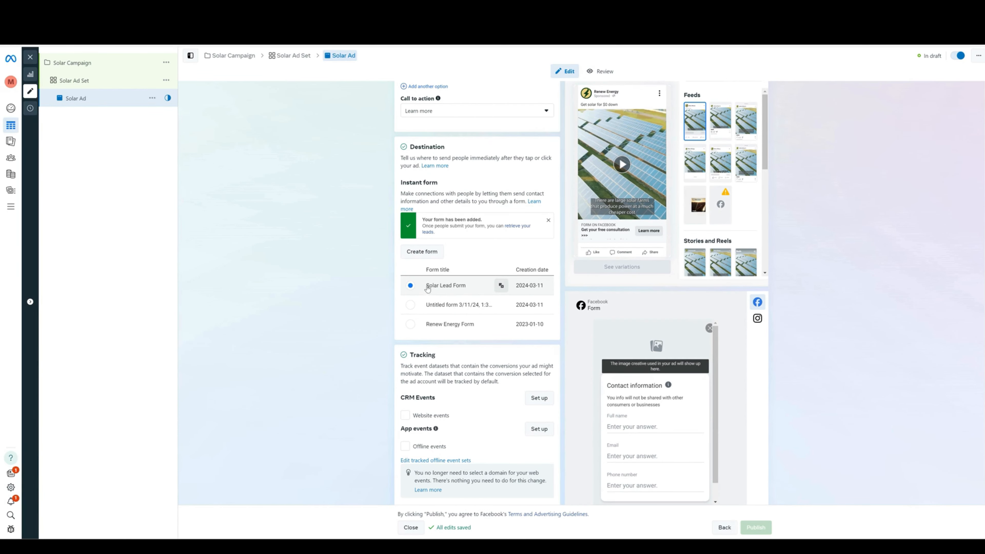
{"action": "scroll", "coordinate": [550, 375], "scroll_direction": "down", "scroll_amount": 2}
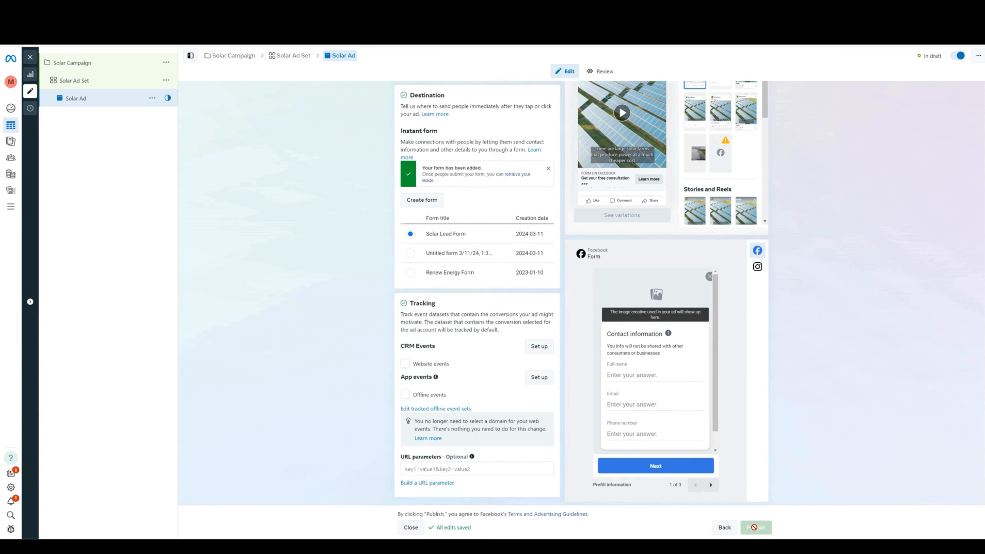
{"action": "mouse_move", "coordinate": [757, 527]}
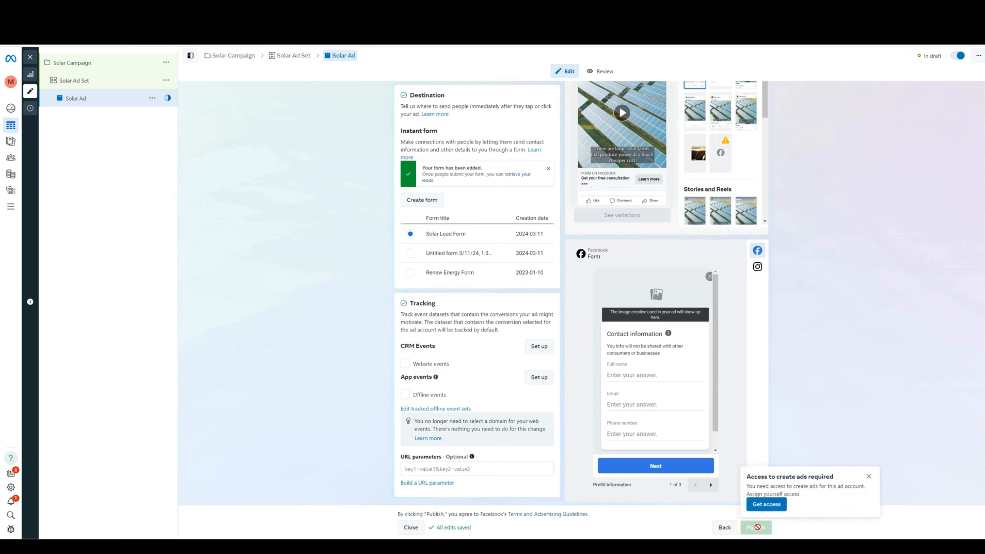